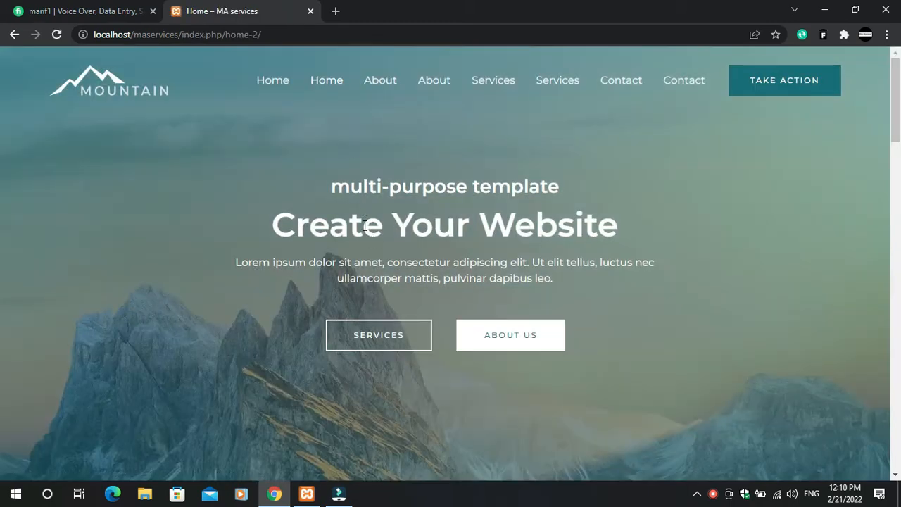
Step: Review the live site's existing Home, Contact and About pages
{"action": "left_click", "coordinate": [279, 86]}
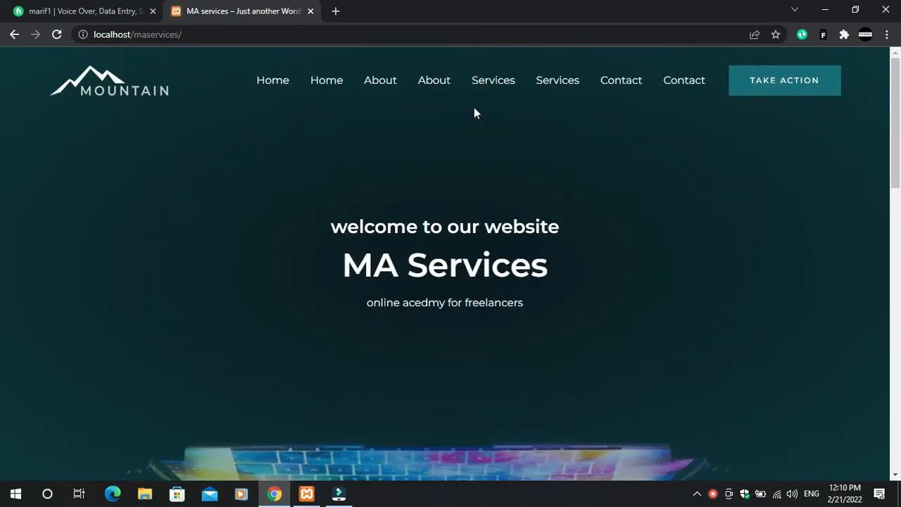
{"action": "left_click", "coordinate": [327, 80]}
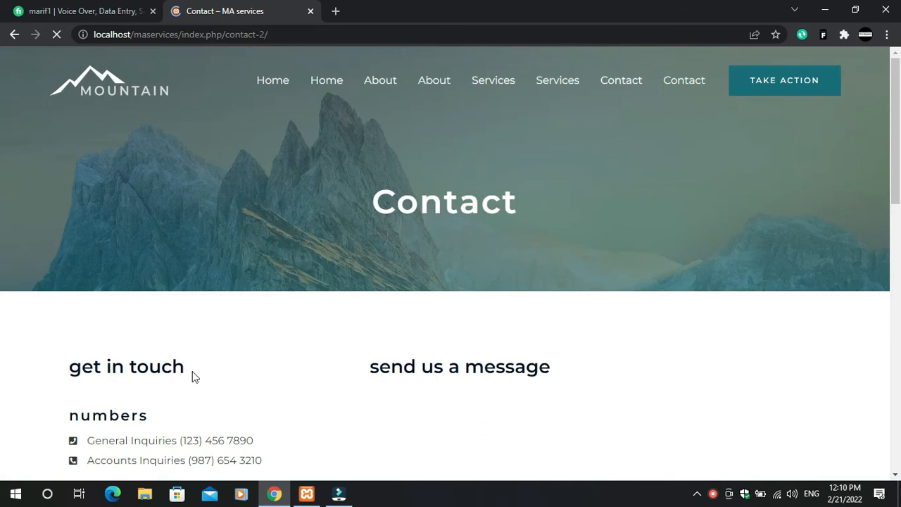
{"action": "scroll", "coordinate": [273, 408], "scroll_direction": "down", "scroll_amount": 2}
{"action": "scroll", "coordinate": [422, 345], "scroll_direction": "up", "scroll_amount": 2}
{"action": "left_click", "coordinate": [693, 87]}
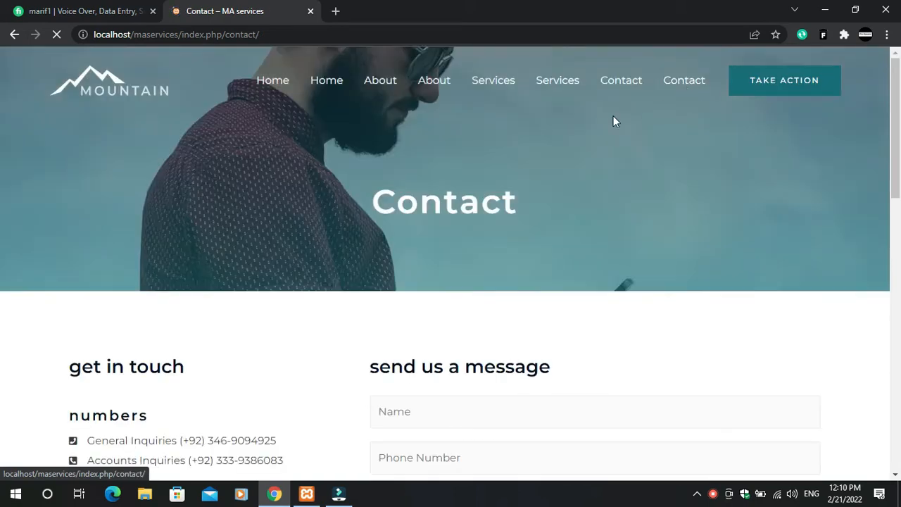
{"action": "scroll", "coordinate": [246, 386], "scroll_direction": "down", "scroll_amount": 5}
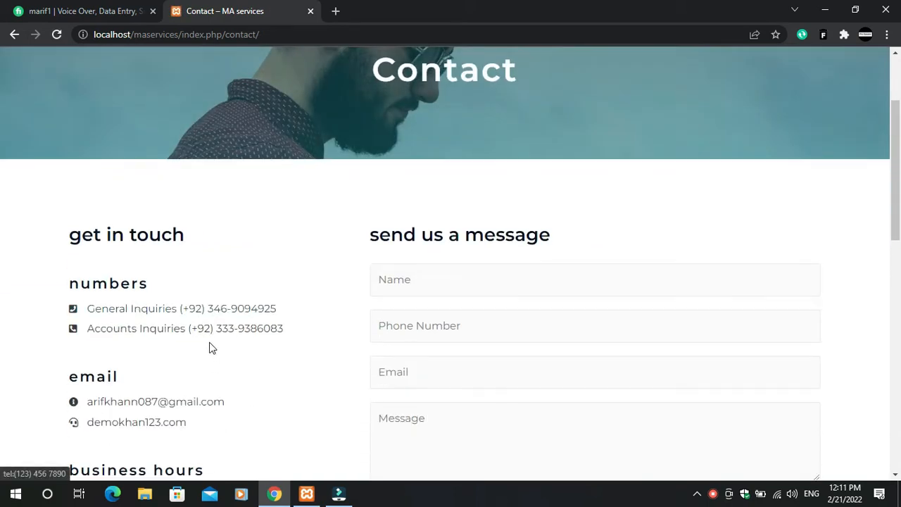
{"action": "scroll", "coordinate": [249, 409], "scroll_direction": "up", "scroll_amount": 5}
{"action": "left_click", "coordinate": [634, 83]}
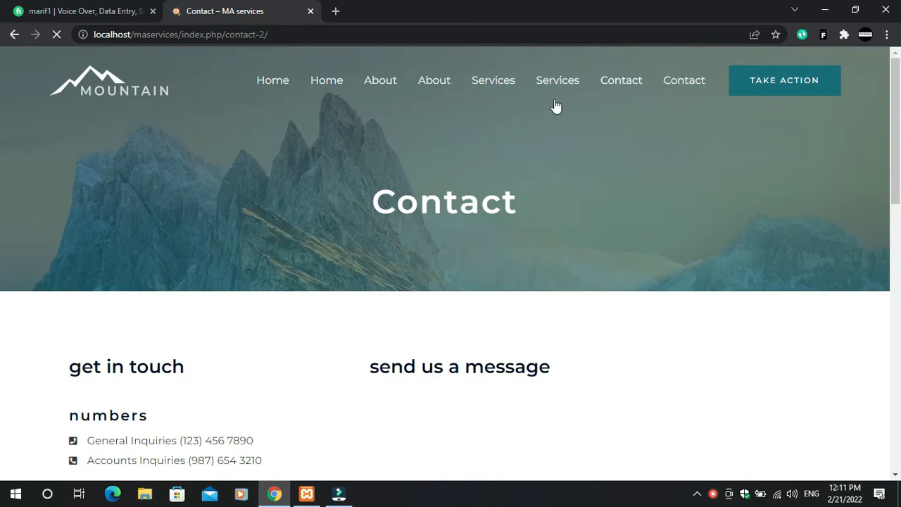
{"action": "left_click", "coordinate": [394, 83]}
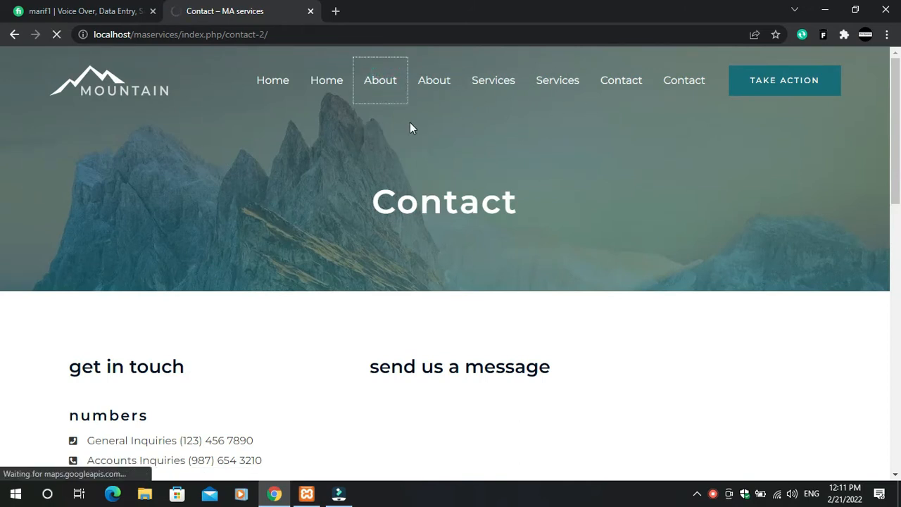
{"action": "scroll", "coordinate": [417, 326], "scroll_direction": "down", "scroll_amount": 4}
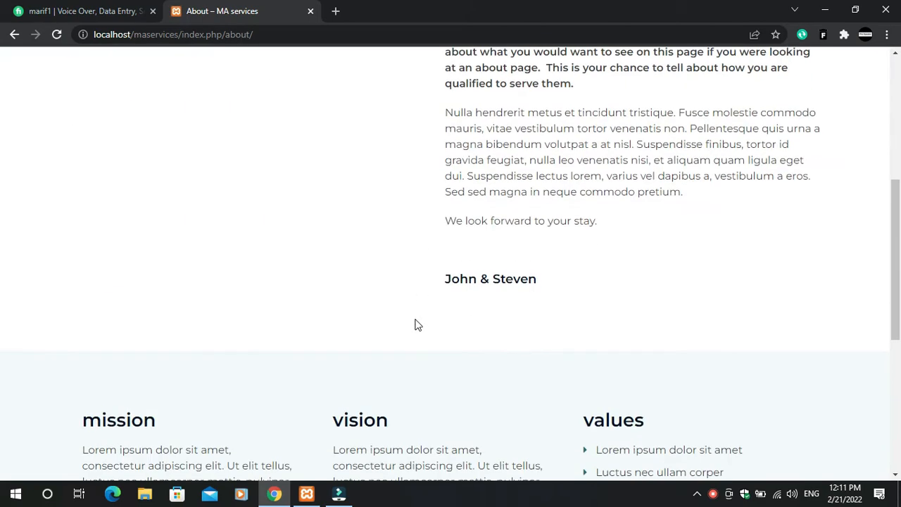
{"action": "scroll", "coordinate": [416, 325], "scroll_direction": "up", "scroll_amount": 5}
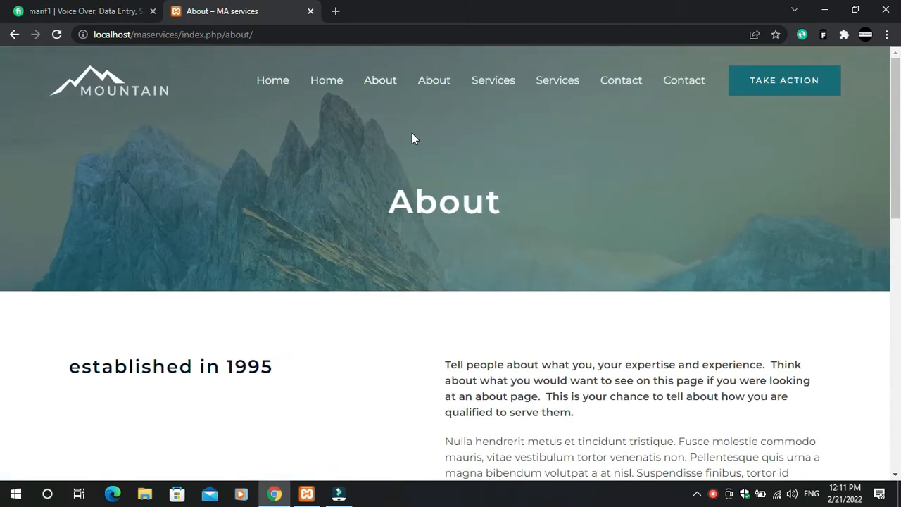
Step: Open localhost/maservices/wp-admin in a new browser tab and log in with the prefilled credentials
{"action": "left_click", "coordinate": [336, 12]}
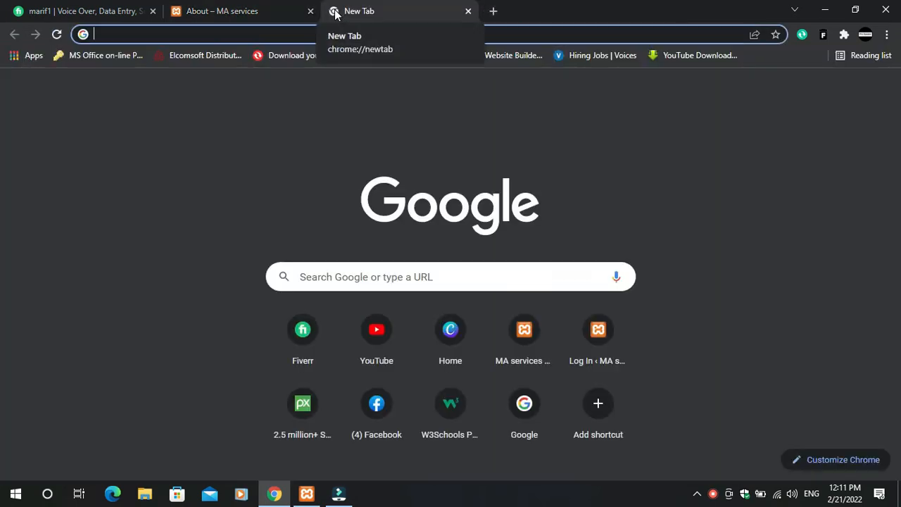
{"action": "type", "text": "local"}
{"action": "key", "text": "Right"}
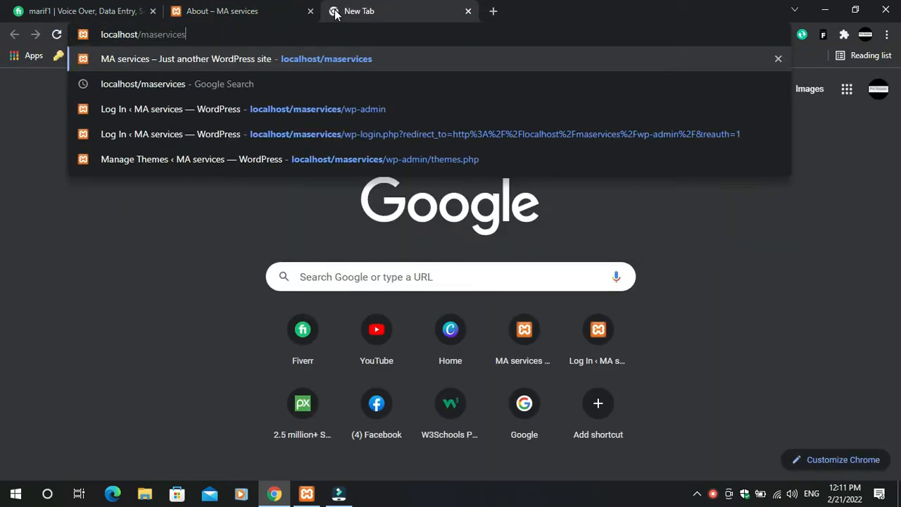
{"action": "type", "text": "/wp-"}
{"action": "key", "text": "Return"}
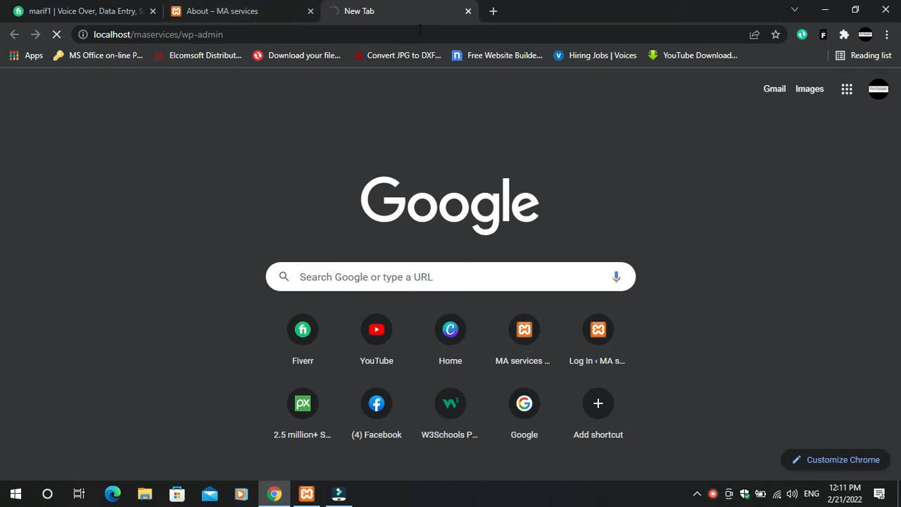
{"action": "left_click", "coordinate": [212, 8]}
{"action": "left_click", "coordinate": [363, 12]}
{"action": "left_click", "coordinate": [219, 9]}
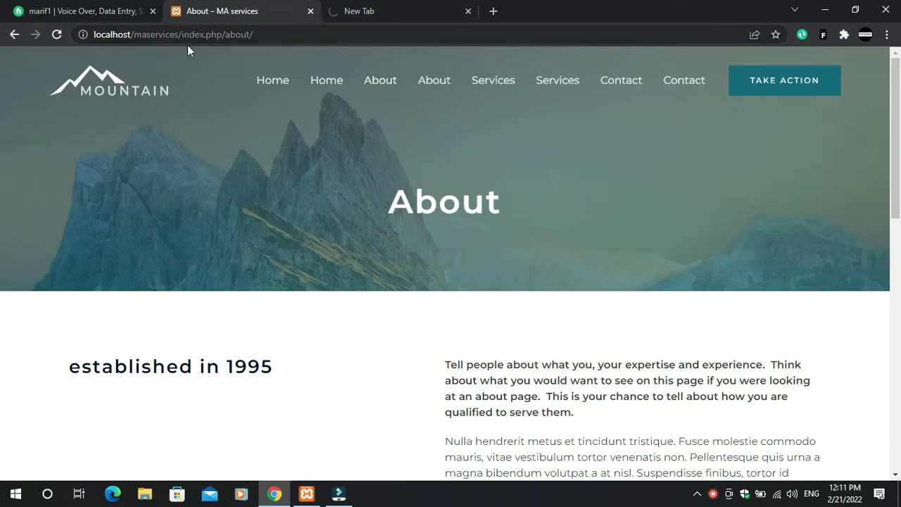
{"action": "left_click", "coordinate": [376, 10]}
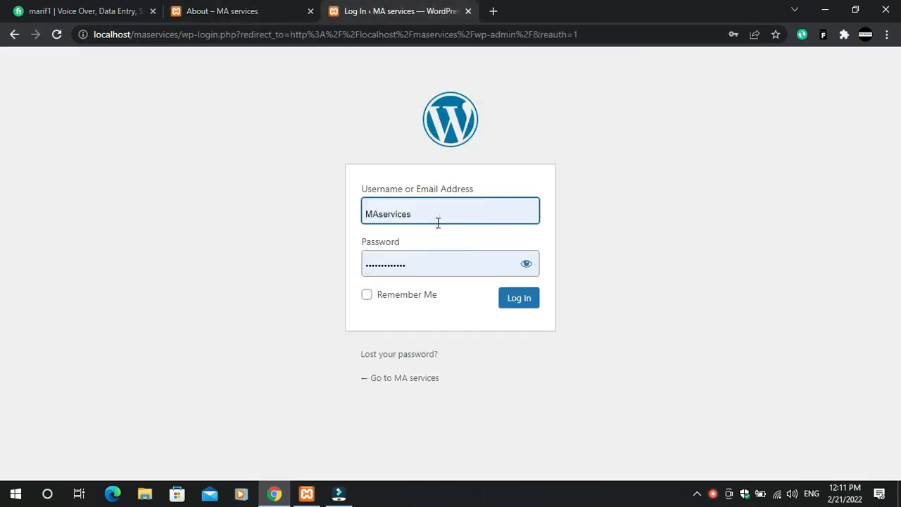
{"action": "left_click", "coordinate": [528, 307]}
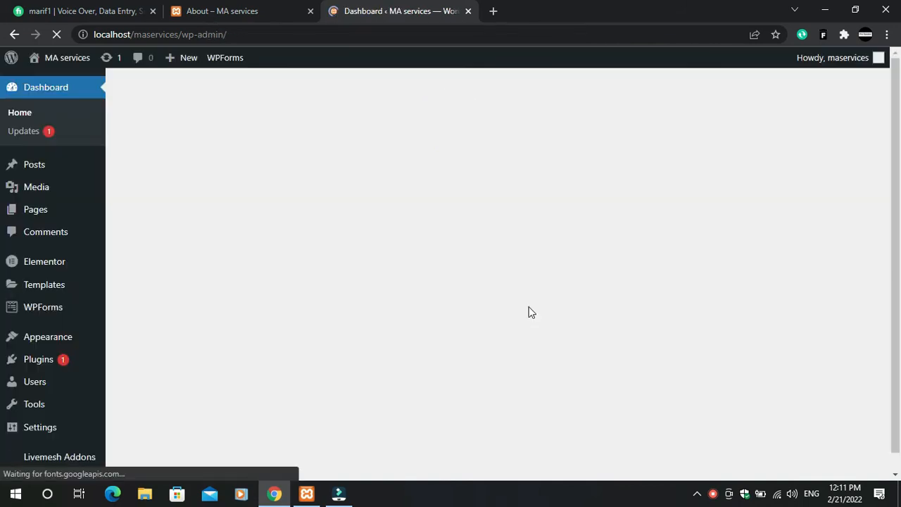
Step: Return to the tab showing the site's About page and load the front page at localhost/maservices
{"action": "left_click", "coordinate": [232, 9]}
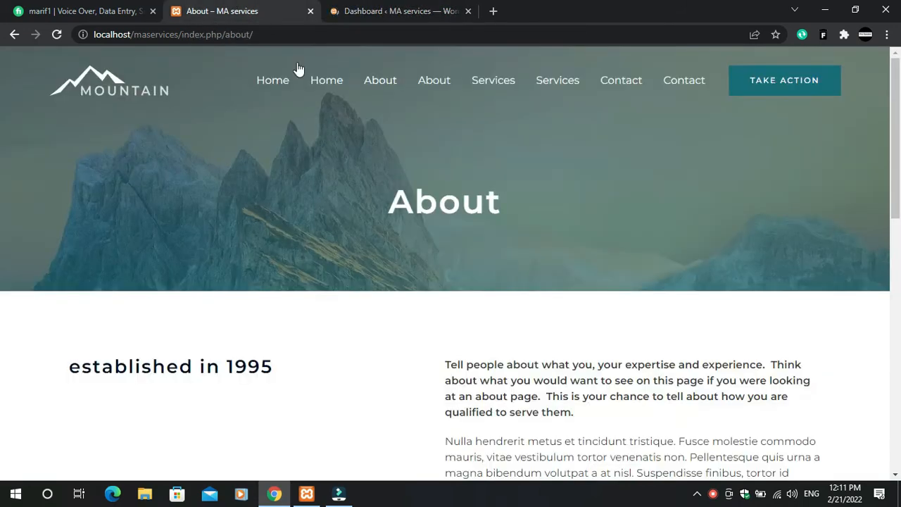
{"action": "left_click", "coordinate": [283, 34]}
{"action": "left_click", "coordinate": [287, 34]}
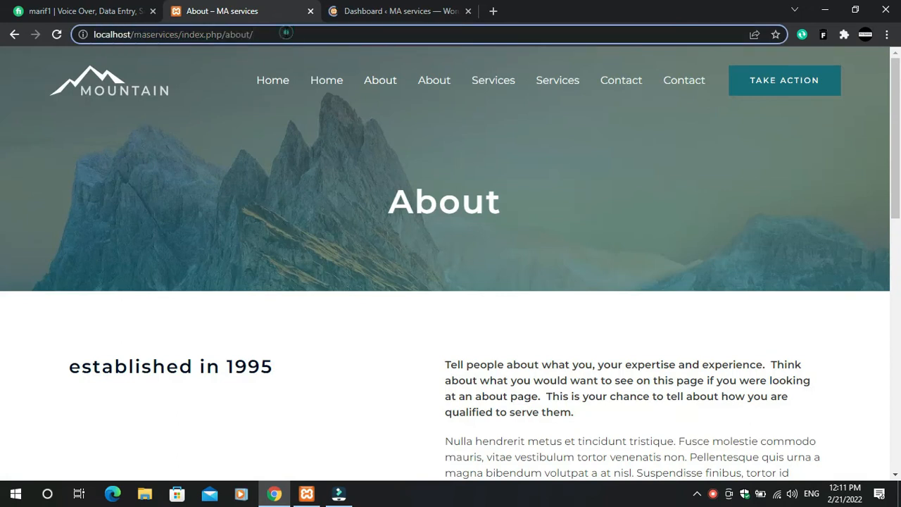
{"action": "key", "text": "shift+Left"}
{"action": "key", "text": "shift+Left"}
{"action": "key", "text": "shift+Left"}
{"action": "key", "text": "shift+Left"}
{"action": "key", "text": "shift+Left"}
{"action": "key", "text": "shift+Left"}
{"action": "key", "text": "shift+Left"}
{"action": "key", "text": "shift+Left"}
{"action": "key", "text": "shift+Left"}
{"action": "key", "text": "shift+Left"}
{"action": "key", "text": "shift+Left"}
{"action": "key", "text": "shift+Left"}
{"action": "key", "text": "shift+Left"}
{"action": "key", "text": "shift+Left"}
{"action": "key", "text": "BackSpace"}
{"action": "key", "text": "Return"}
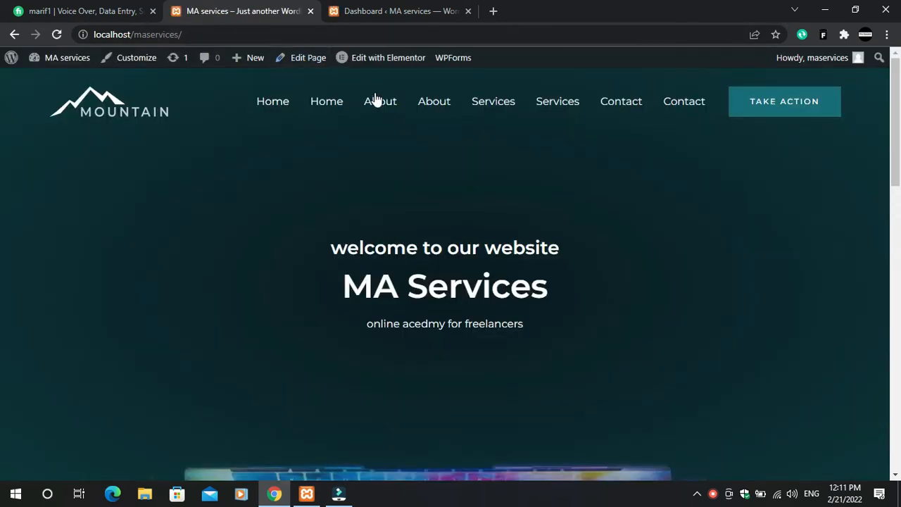
Step: Open the About page for editing with Elementor and show the style settings of its header section
{"action": "left_click", "coordinate": [380, 103]}
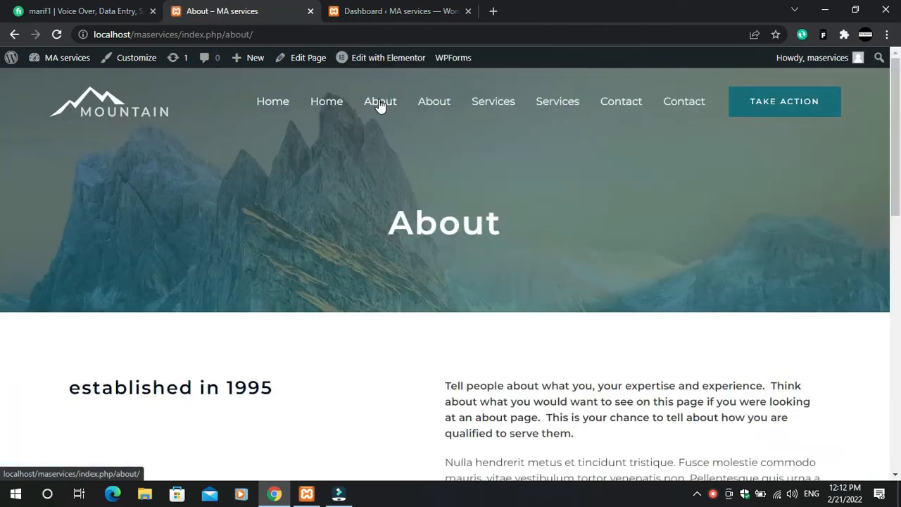
{"action": "left_click", "coordinate": [361, 57]}
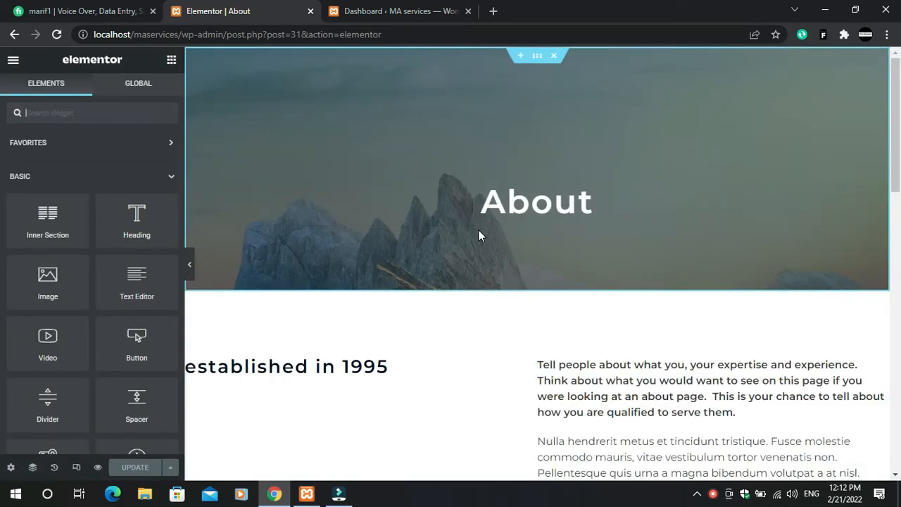
{"action": "left_click", "coordinate": [537, 57]}
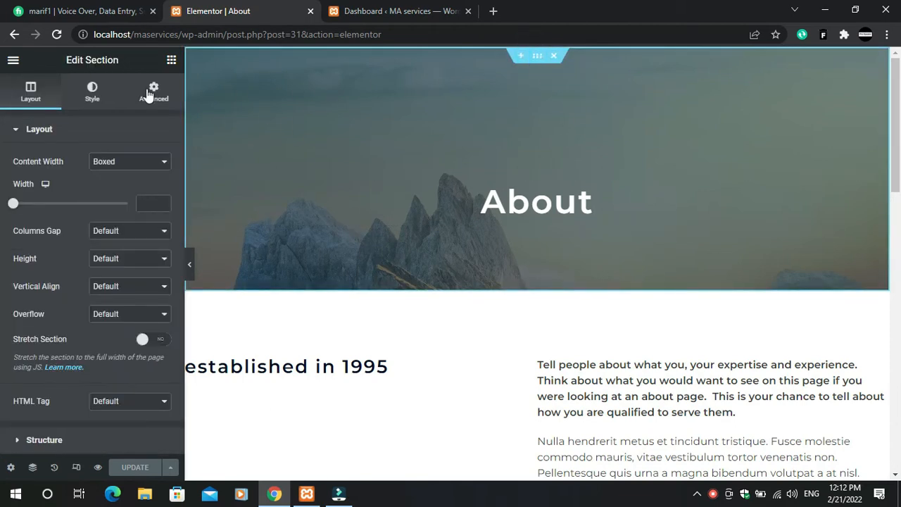
{"action": "left_click", "coordinate": [93, 95]}
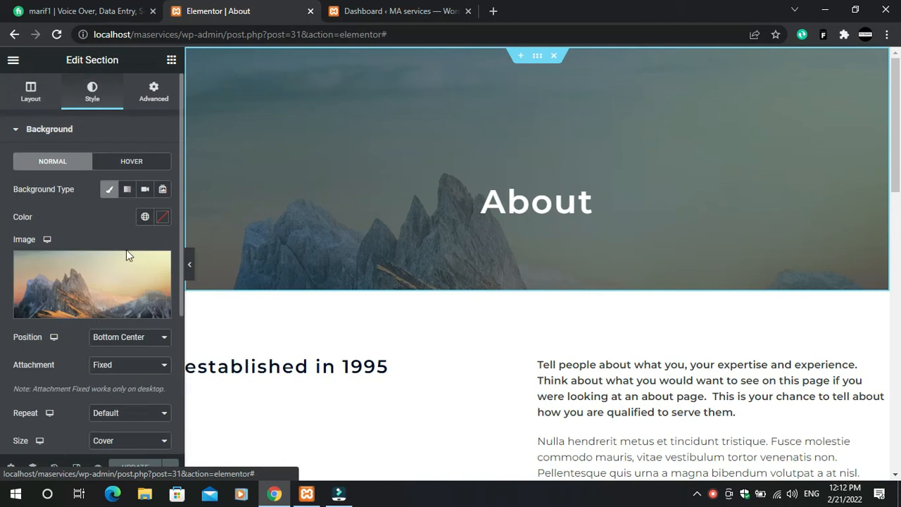
{"action": "left_click", "coordinate": [72, 313]}
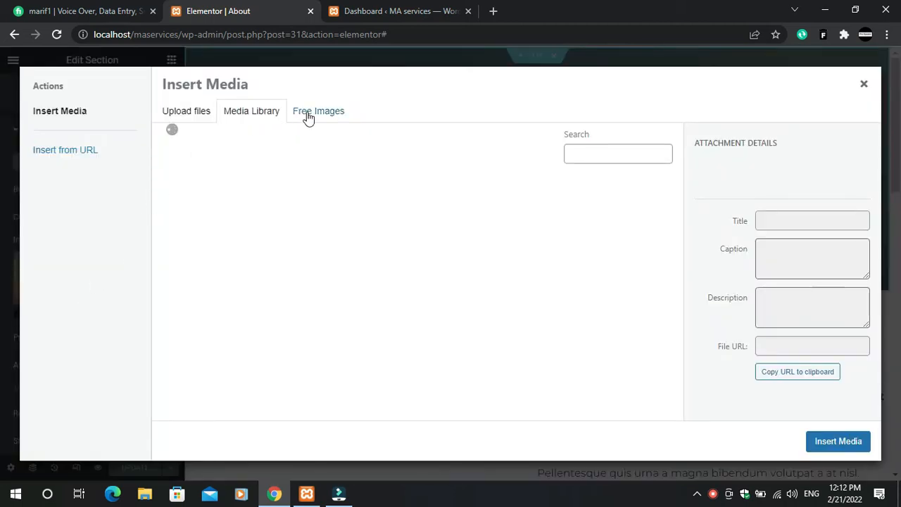
{"action": "left_click", "coordinate": [185, 112]}
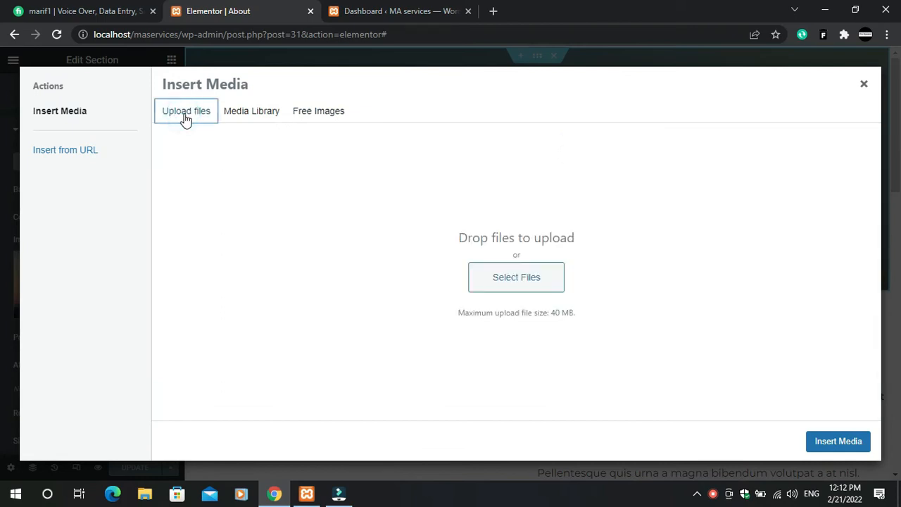
{"action": "left_click", "coordinate": [491, 280]}
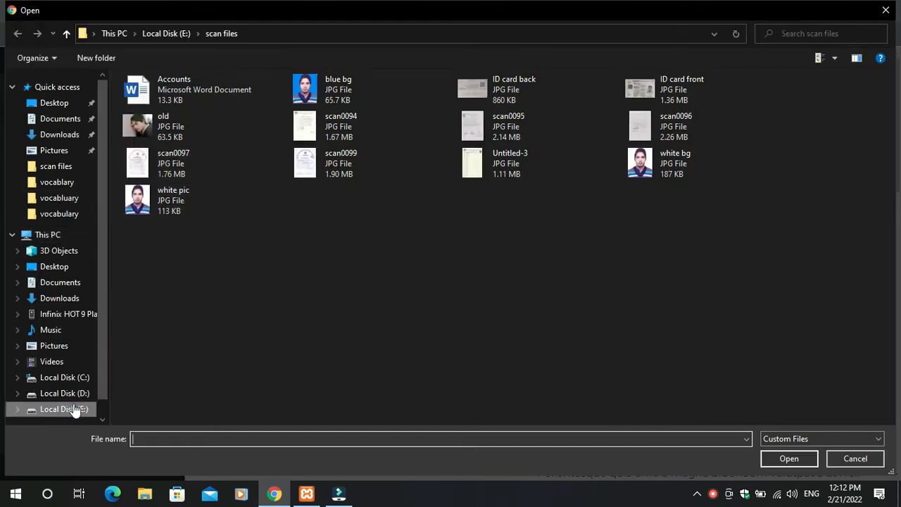
{"action": "left_click", "coordinate": [78, 411]}
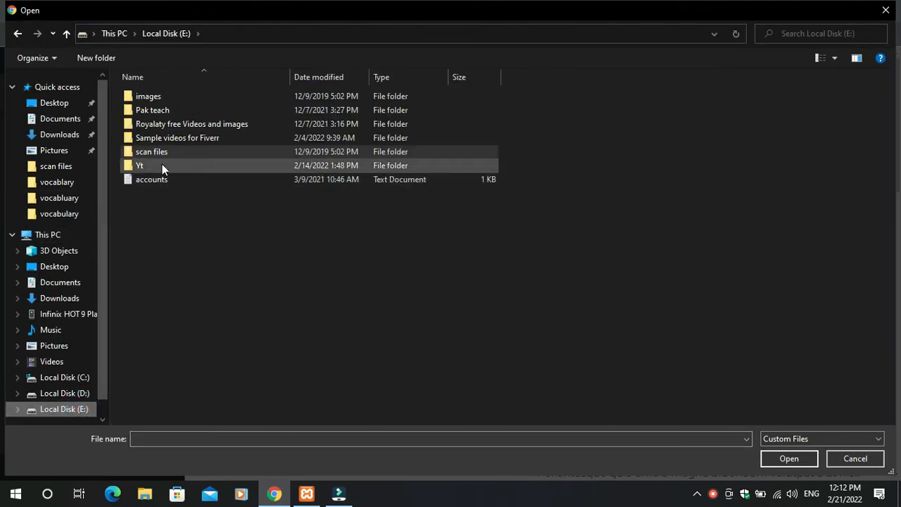
{"action": "double_click", "coordinate": [171, 110]}
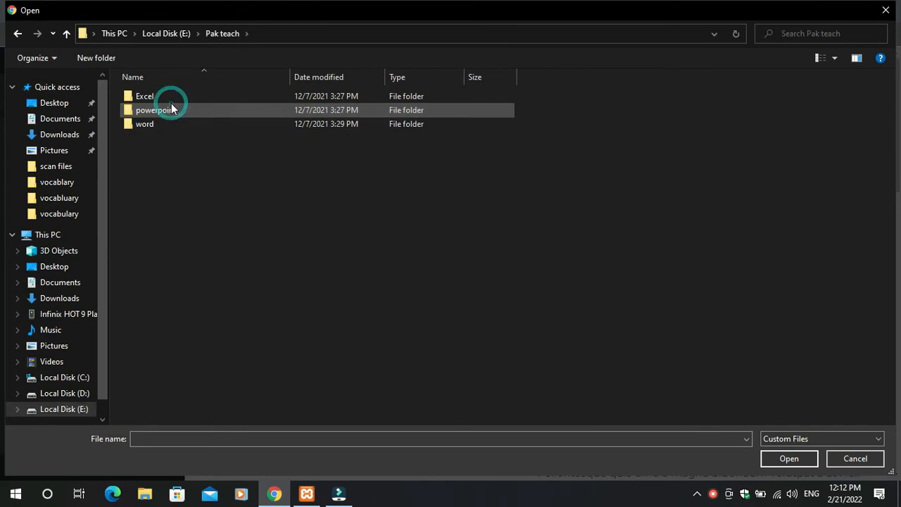
{"action": "left_click", "coordinate": [66, 33]}
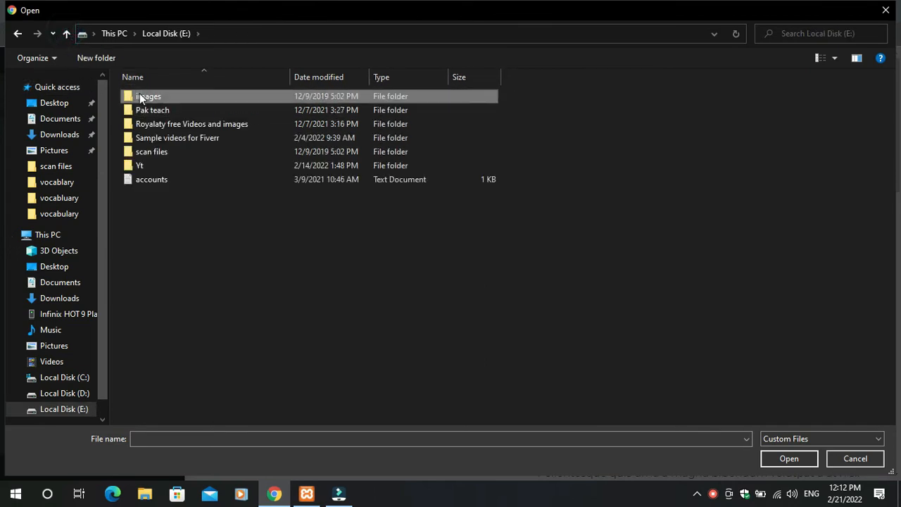
{"action": "double_click", "coordinate": [141, 97]}
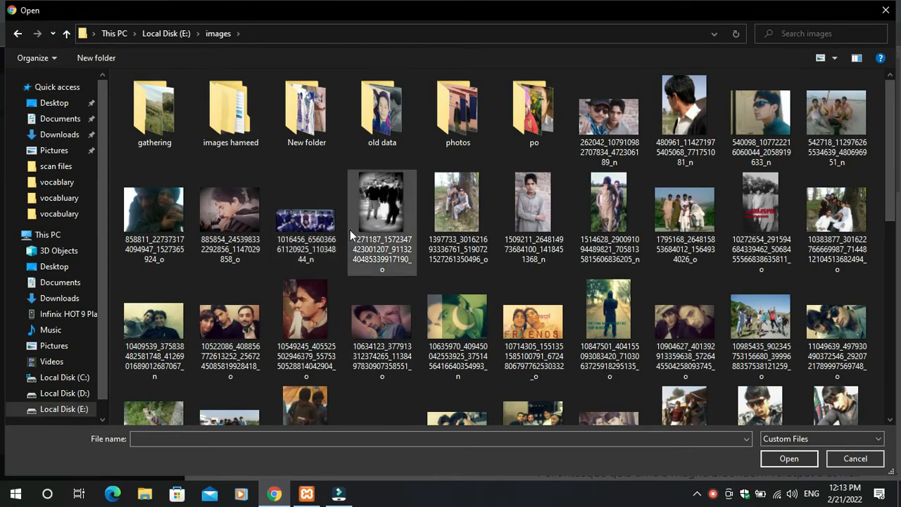
{"action": "double_click", "coordinate": [308, 223]}
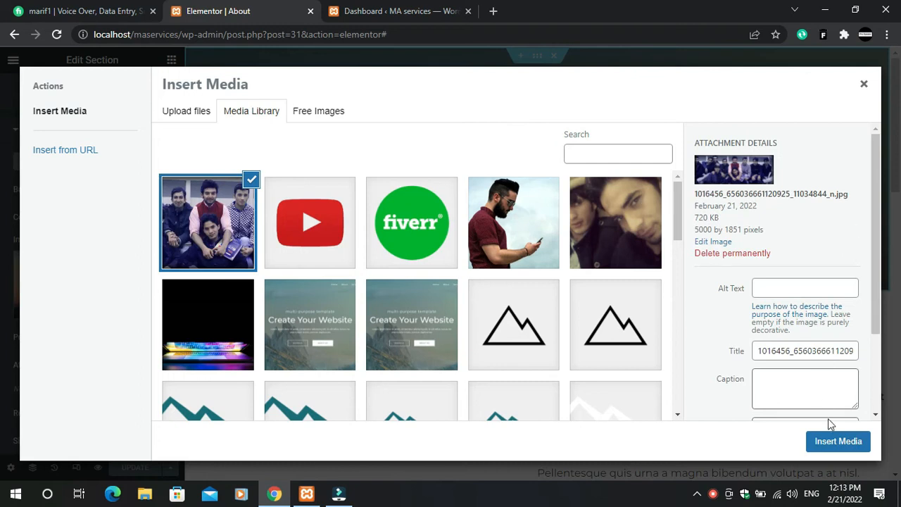
{"action": "scroll", "coordinate": [865, 246], "scroll_direction": "down", "scroll_amount": 3}
{"action": "scroll", "coordinate": [850, 170], "scroll_direction": "up", "scroll_amount": 3}
{"action": "left_click", "coordinate": [832, 443]}
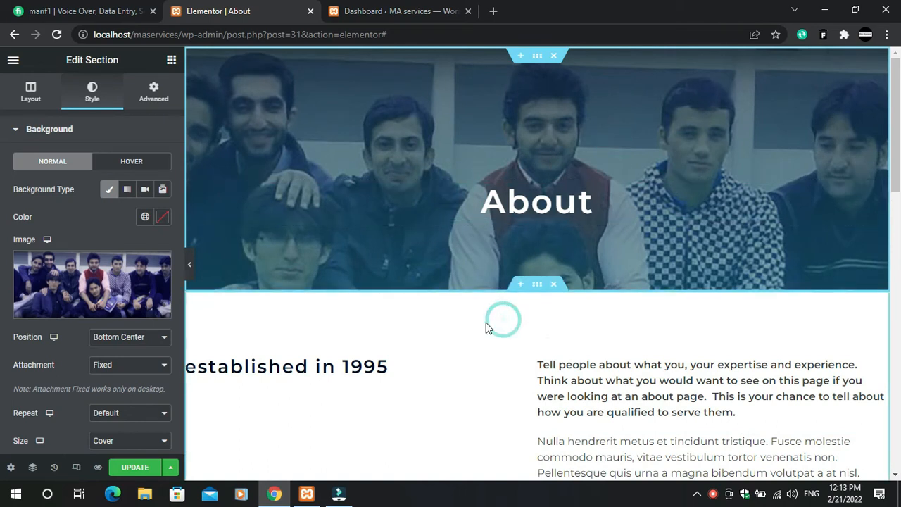
Step: Change the header section's heading title to "About us"
{"action": "left_click", "coordinate": [549, 201]}
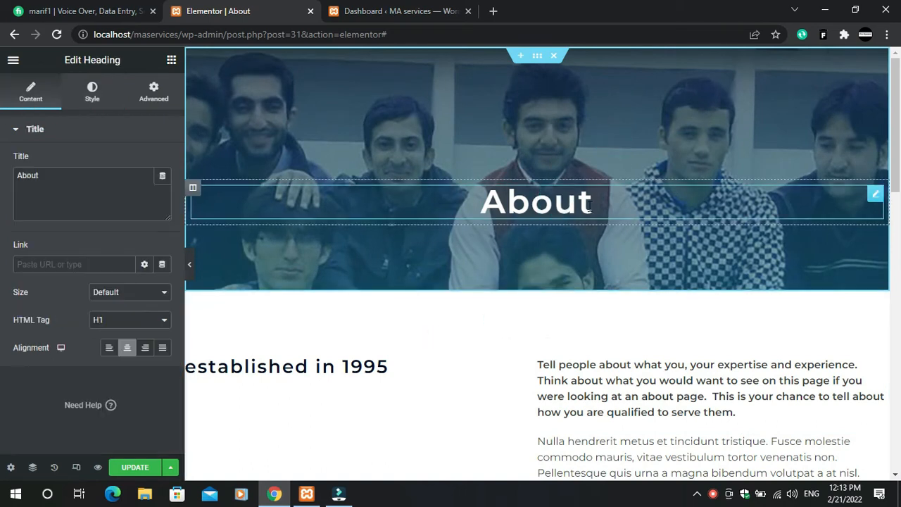
{"action": "left_click", "coordinate": [142, 183]}
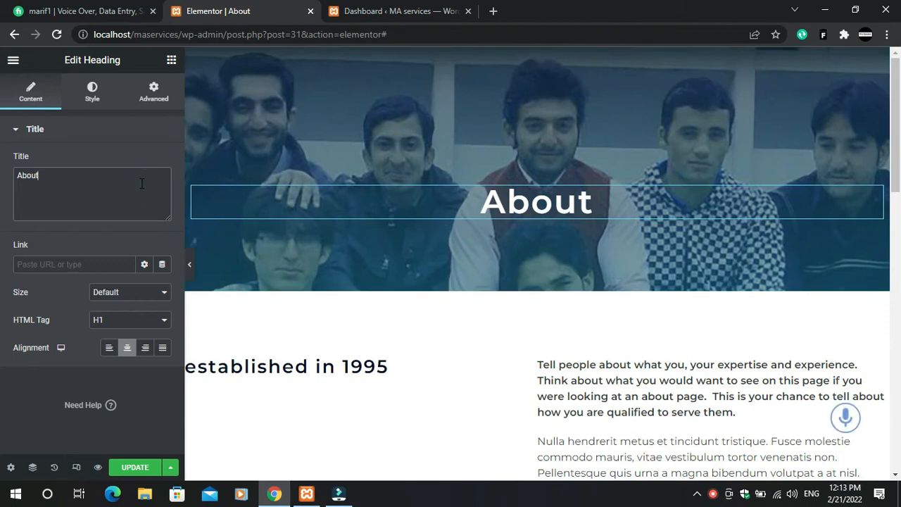
{"action": "type", "text": "US"}
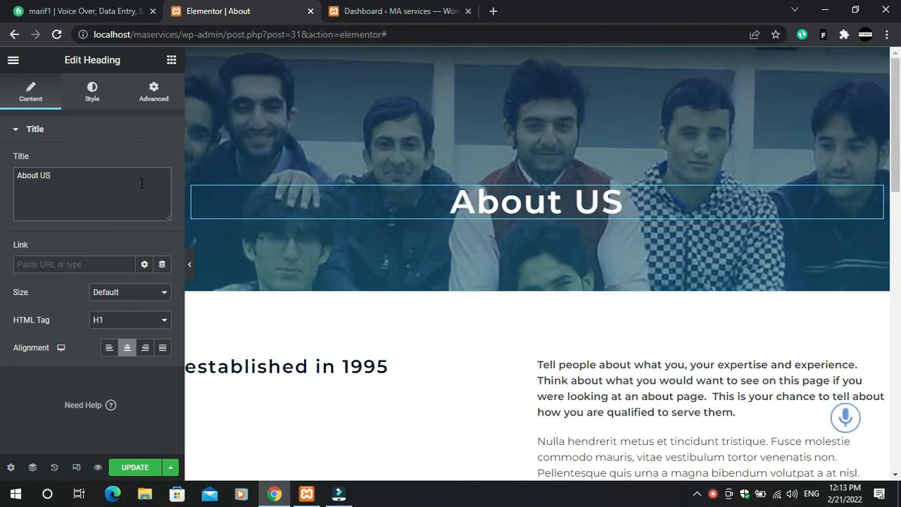
{"action": "key", "text": "BackSpace"}
{"action": "key", "text": "BackSpace"}
{"action": "type", "text": "Us"}
{"action": "key", "text": "BackSpace"}
{"action": "key", "text": "BackSpace"}
{"action": "key", "text": "BackSpace"}
{"action": "type", "text": "us"}
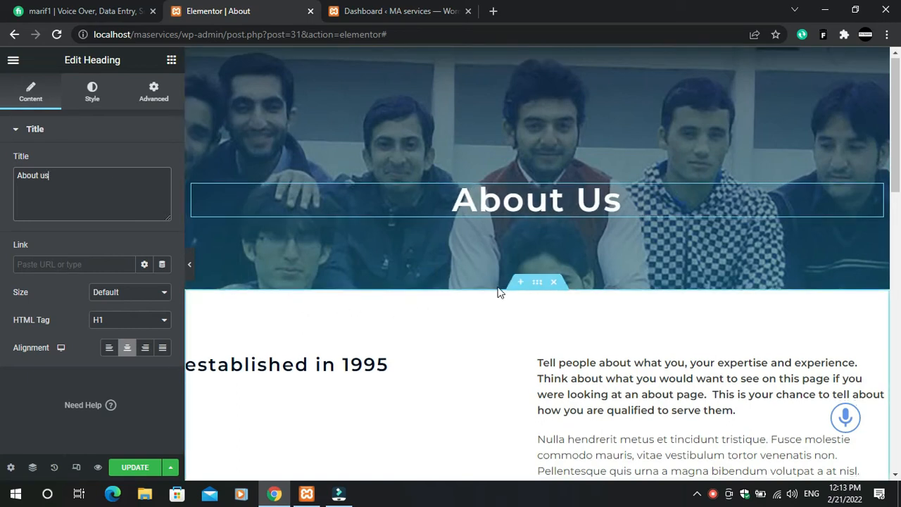
Step: Move the "Established in 1995" heading into the right column, directly below the bold introductory paragraph
{"action": "scroll", "coordinate": [348, 308], "scroll_direction": "down", "scroll_amount": 2}
{"action": "scroll", "coordinate": [347, 313], "scroll_direction": "down", "scroll_amount": 7}
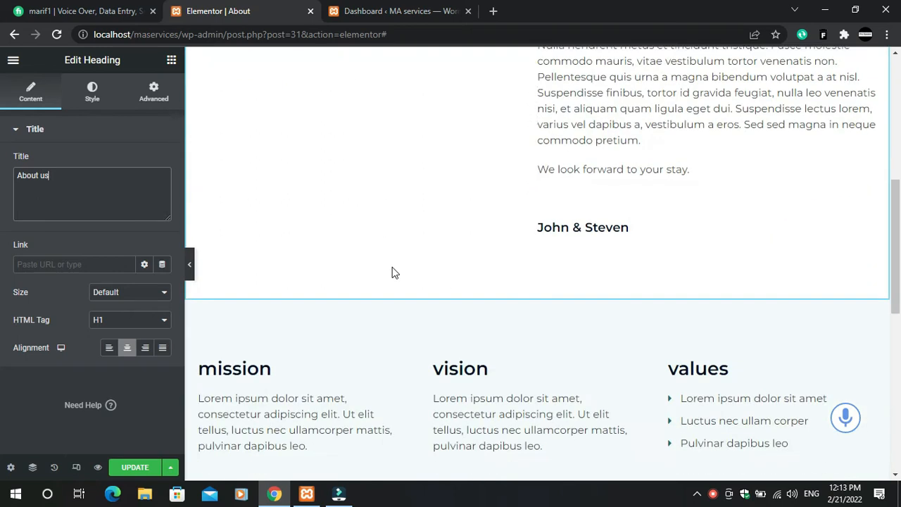
{"action": "scroll", "coordinate": [589, 315], "scroll_direction": "up", "scroll_amount": 10}
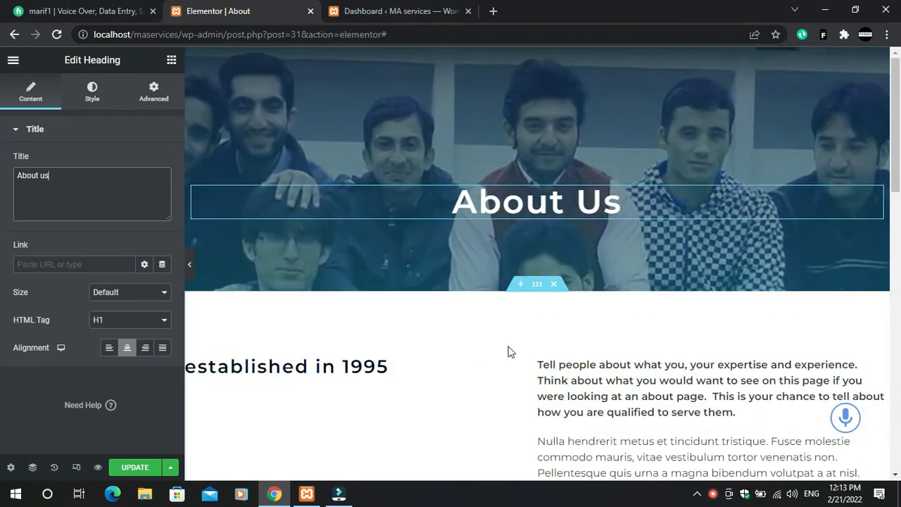
{"action": "left_click_drag", "start_coordinate": [378, 366], "coordinate": [537, 365]}
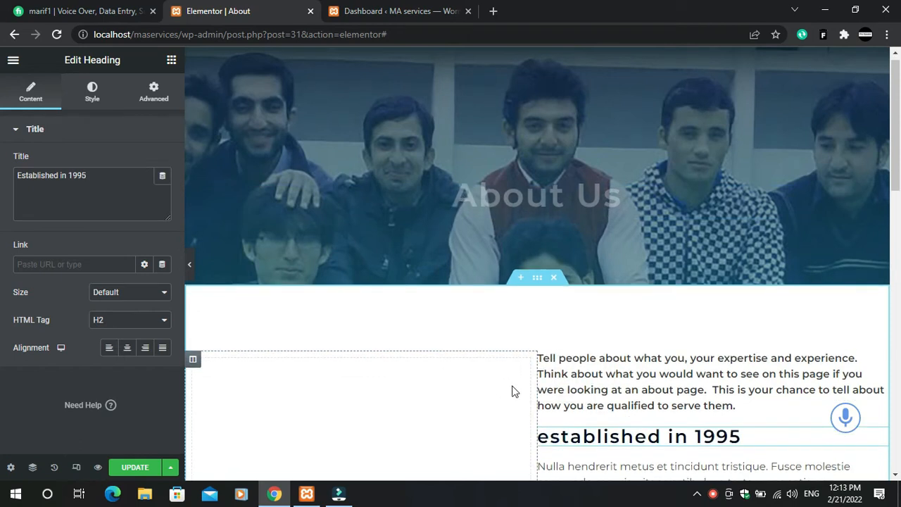
{"action": "scroll", "coordinate": [513, 391], "scroll_direction": "down", "scroll_amount": 4}
{"action": "scroll", "coordinate": [895, 284], "scroll_direction": "up", "scroll_amount": 2}
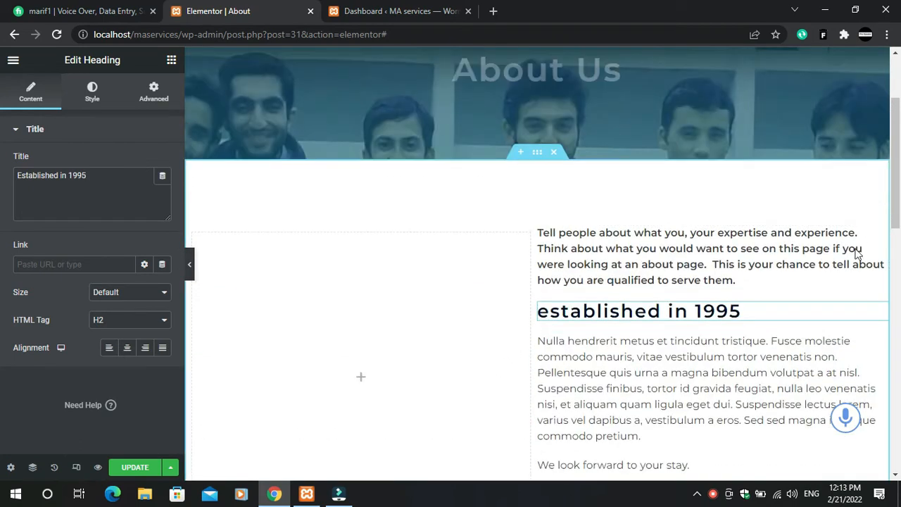
Step: Delete the template paragraphs, the "Established in 1995" heading and the names heading from the right column of the section below the header
{"action": "left_click", "coordinate": [882, 235]}
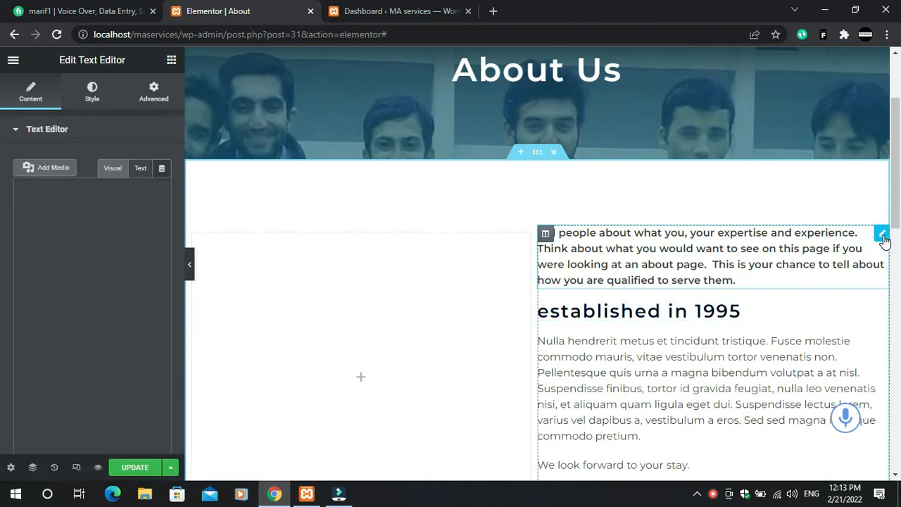
{"action": "key", "text": "Delete"}
{"action": "key", "text": "Delete"}
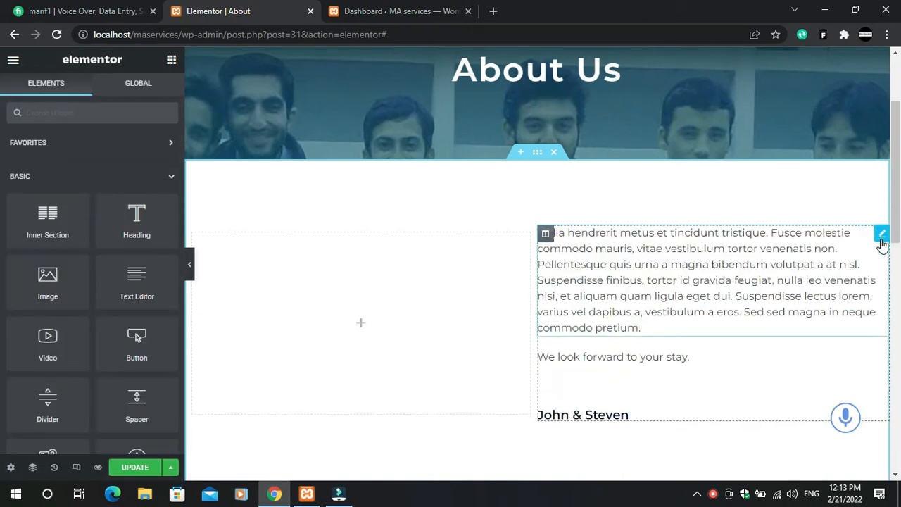
{"action": "key", "text": "Delete"}
{"action": "left_click", "coordinate": [881, 238]}
{"action": "key", "text": "Delete"}
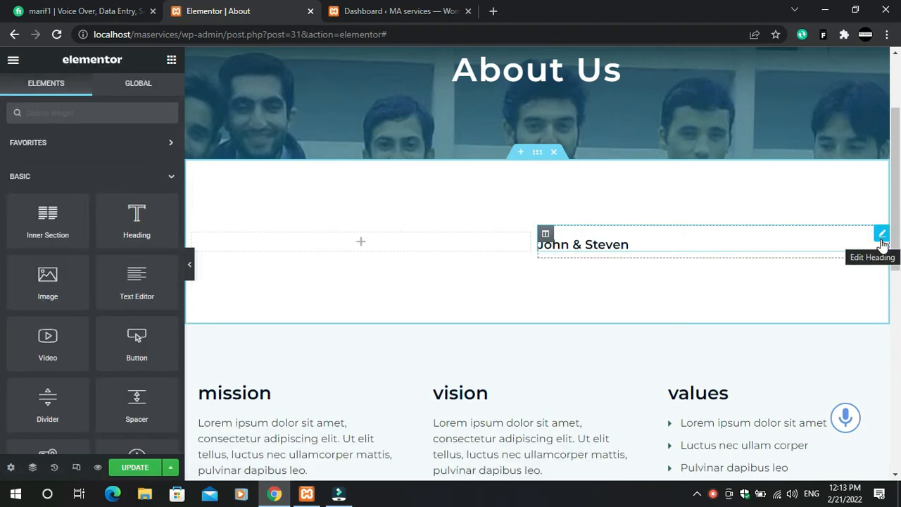
{"action": "key", "text": "Delete"}
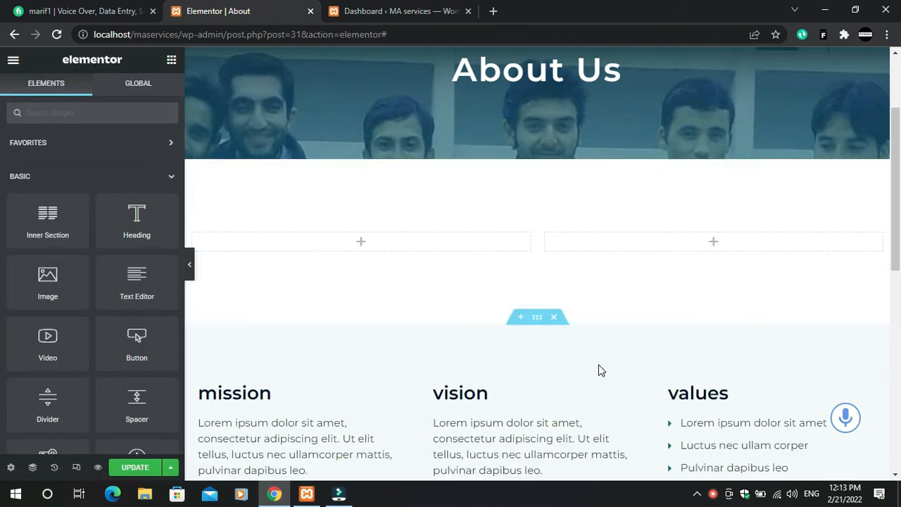
Step: Delete the whole section with the mission, vision and values columns
{"action": "scroll", "coordinate": [758, 322], "scroll_direction": "down", "scroll_amount": 4}
{"action": "scroll", "coordinate": [883, 217], "scroll_direction": "up", "scroll_amount": 1}
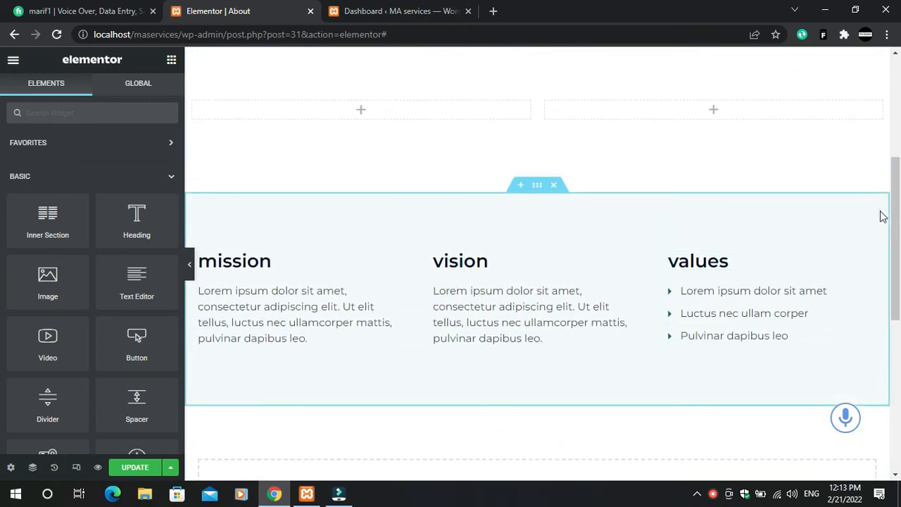
{"action": "left_click", "coordinate": [556, 195]}
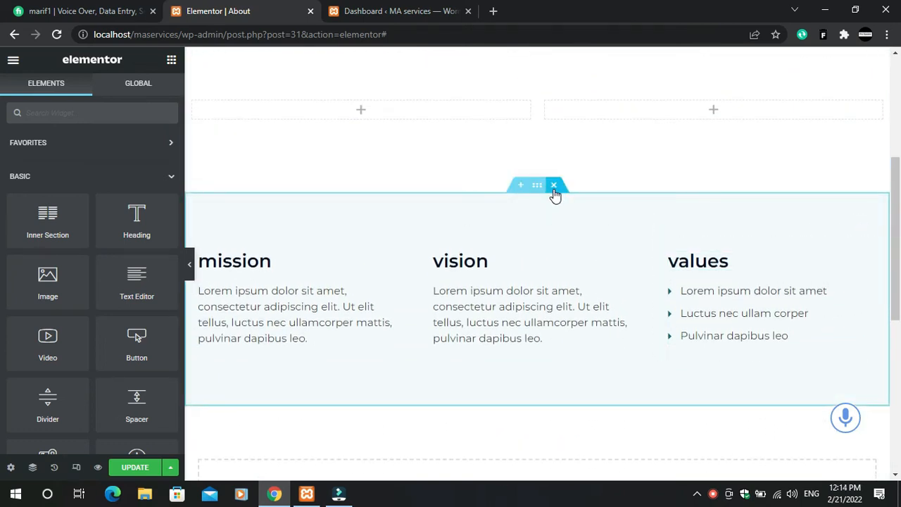
{"action": "left_click", "coordinate": [554, 187]}
{"action": "scroll", "coordinate": [572, 309], "scroll_direction": "up", "scroll_amount": 3}
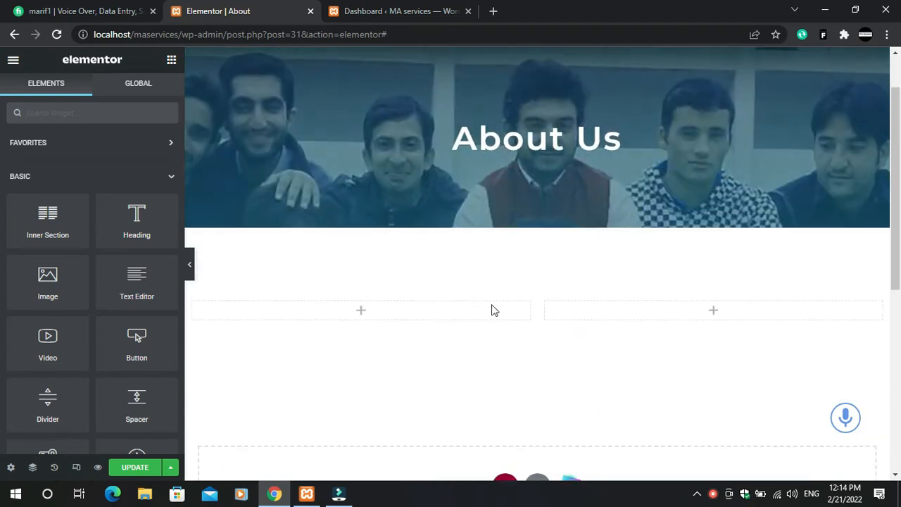
{"action": "scroll", "coordinate": [370, 366], "scroll_direction": "down", "scroll_amount": 4}
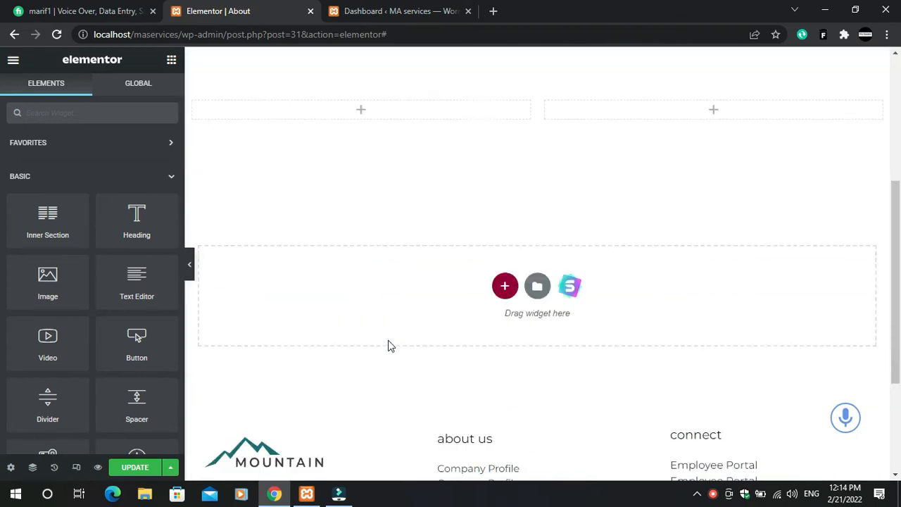
{"action": "left_click", "coordinate": [396, 110]}
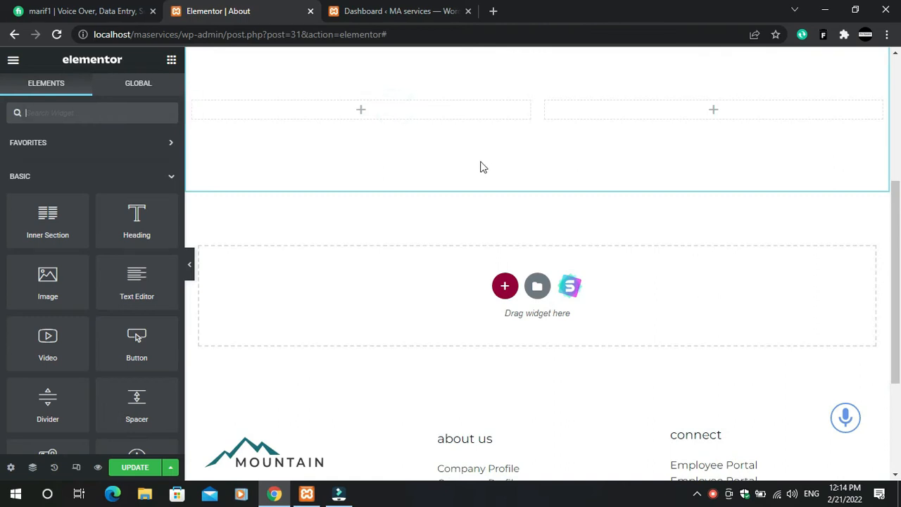
{"action": "scroll", "coordinate": [463, 180], "scroll_direction": "up", "scroll_amount": 4}
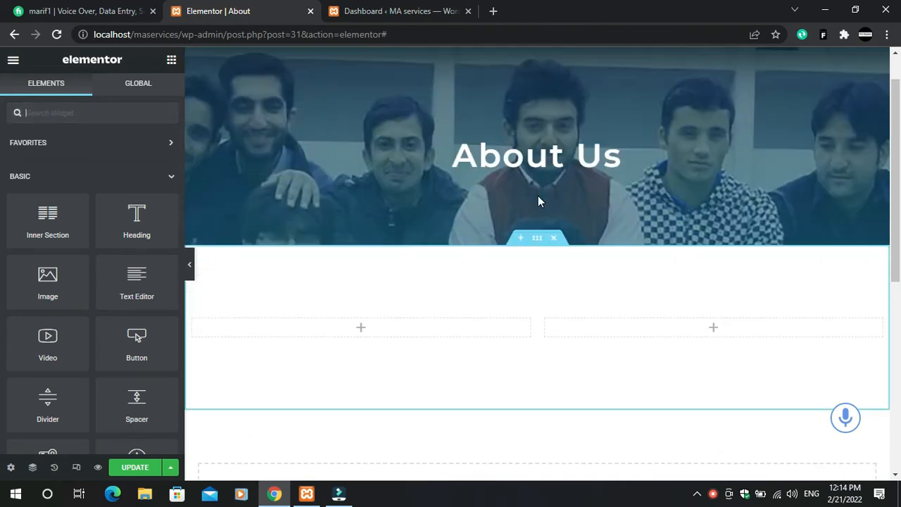
{"action": "scroll", "coordinate": [378, 300], "scroll_direction": "down", "scroll_amount": 4}
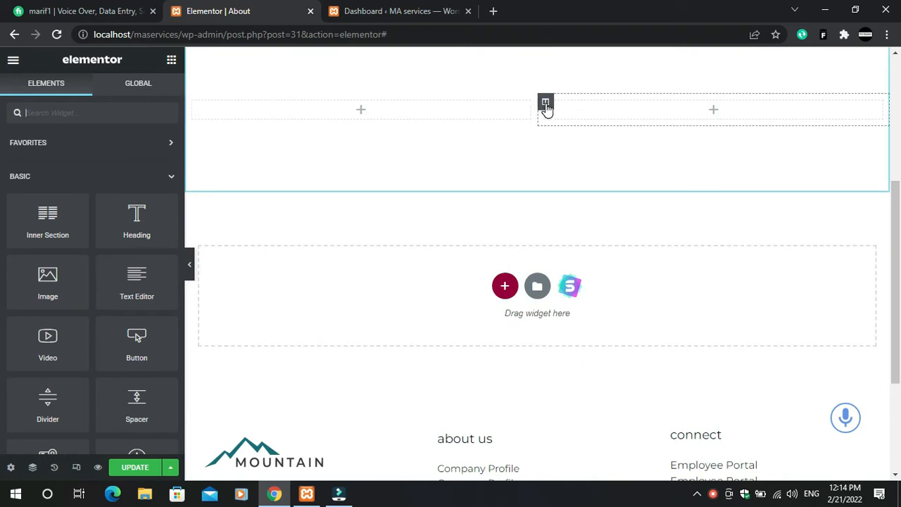
{"action": "left_click_drag", "start_coordinate": [546, 104], "coordinate": [465, 162]}
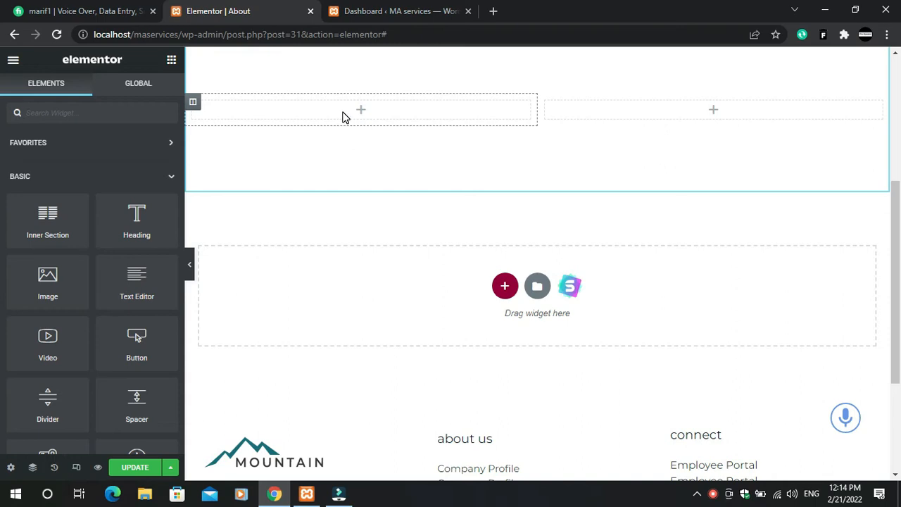
{"action": "left_click_drag", "start_coordinate": [136, 218], "coordinate": [302, 114]}
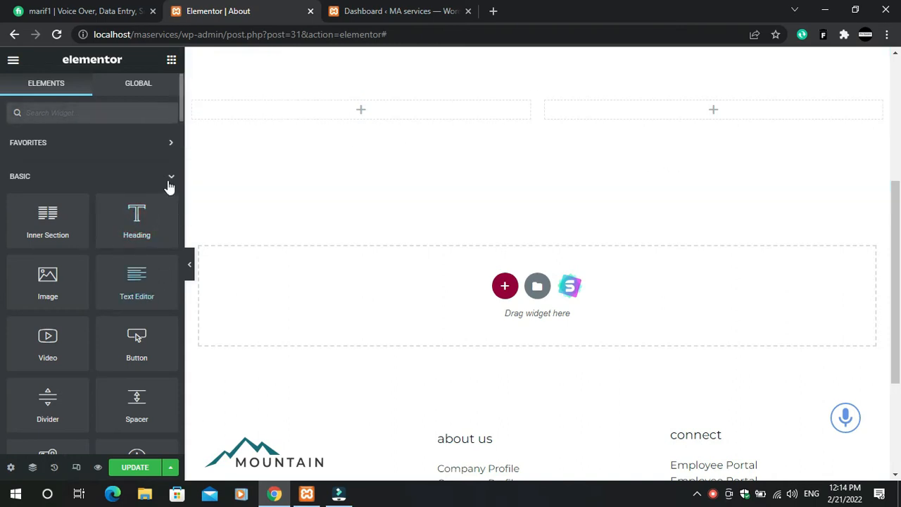
{"action": "left_click_drag", "start_coordinate": [147, 290], "coordinate": [298, 107]}
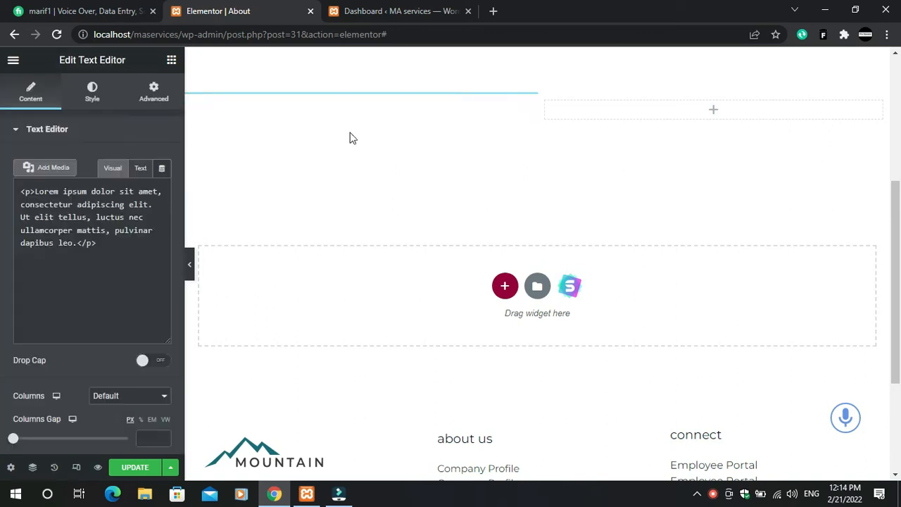
{"action": "scroll", "coordinate": [471, 140], "scroll_direction": "up", "scroll_amount": 4}
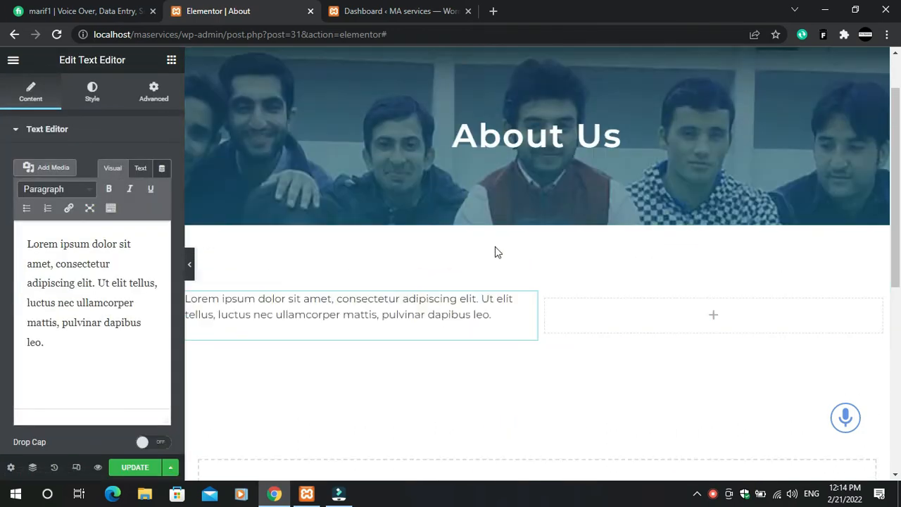
{"action": "key", "text": "ctrl+z"}
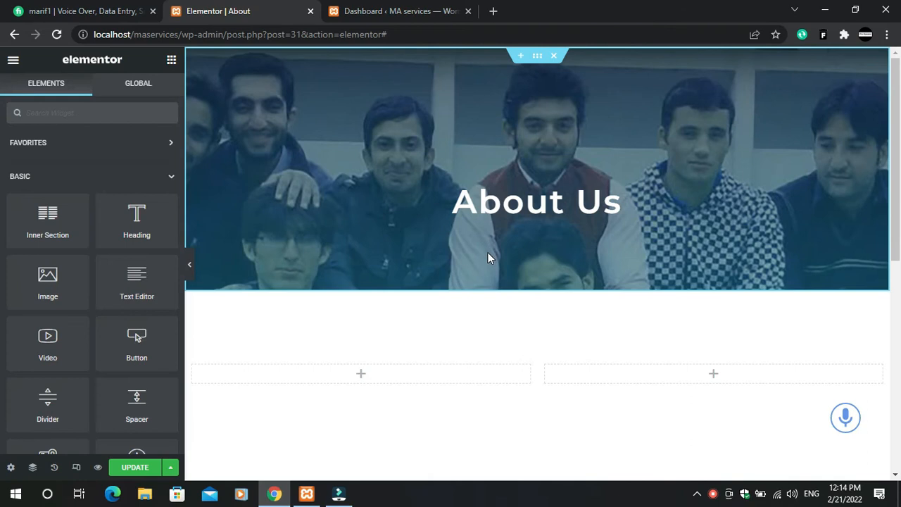
Step: Add a Heading widget to the empty left column below the header and replace its placeholder text with "About us"
{"action": "left_click_drag", "start_coordinate": [143, 235], "coordinate": [341, 385]}
{"action": "left_click_drag", "start_coordinate": [451, 366], "coordinate": [120, 356]}
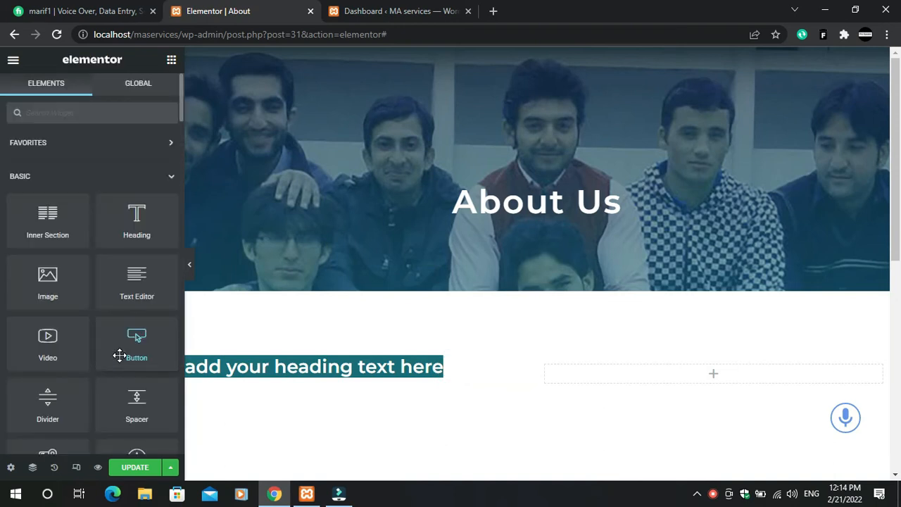
{"action": "key", "text": "space"}
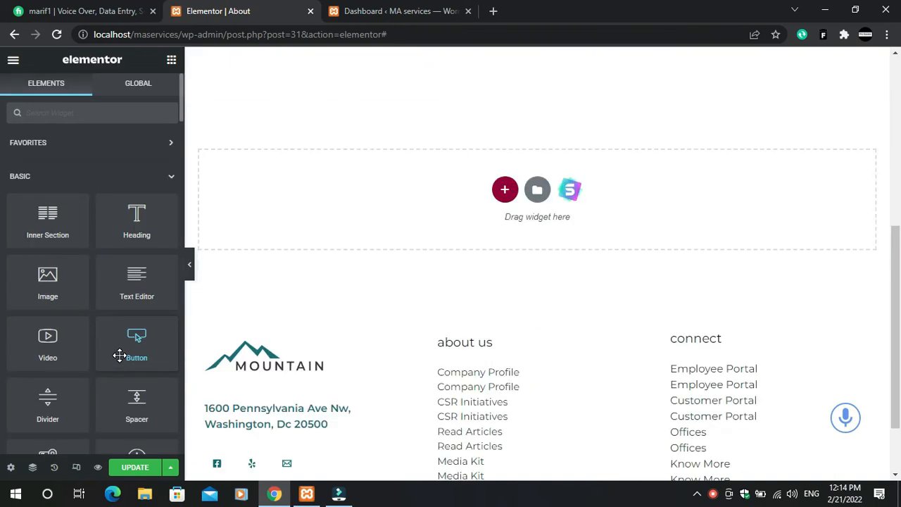
{"action": "scroll", "coordinate": [274, 385], "scroll_direction": "up", "scroll_amount": 4}
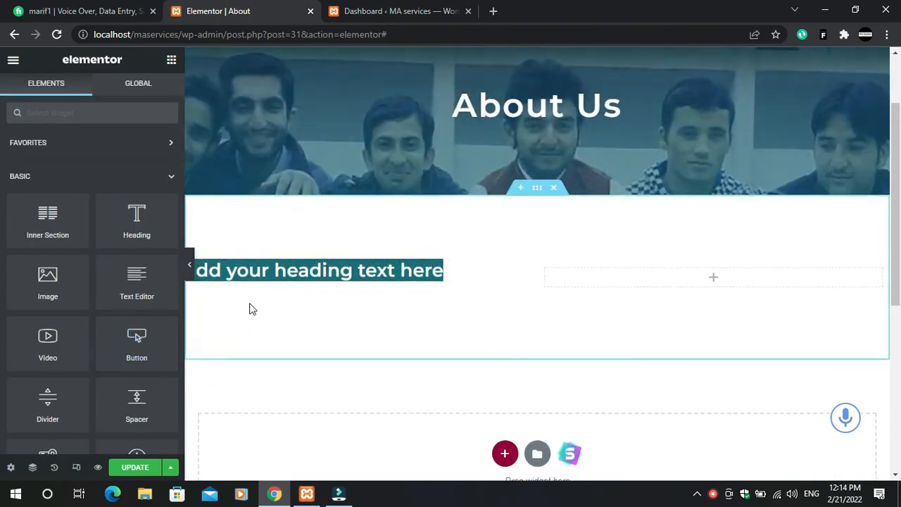
{"action": "left_click", "coordinate": [483, 273]}
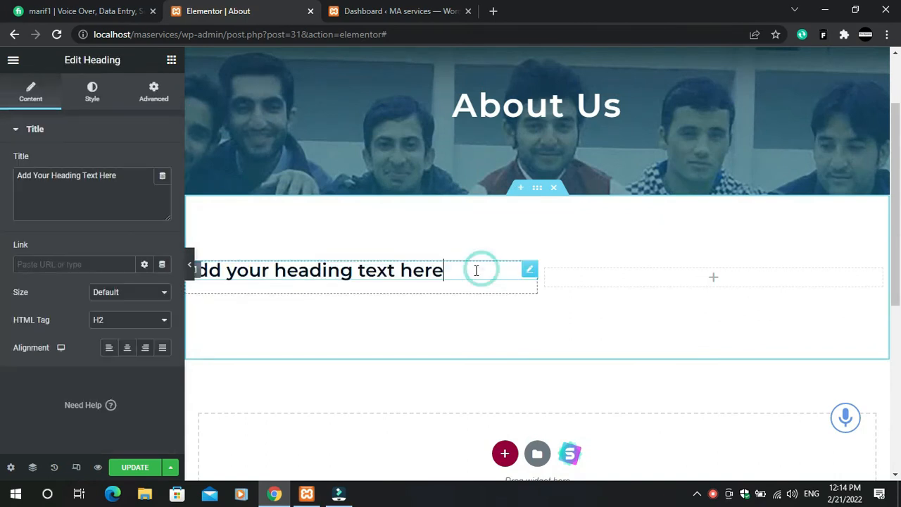
{"action": "left_click_drag", "start_coordinate": [452, 270], "coordinate": [174, 263]}
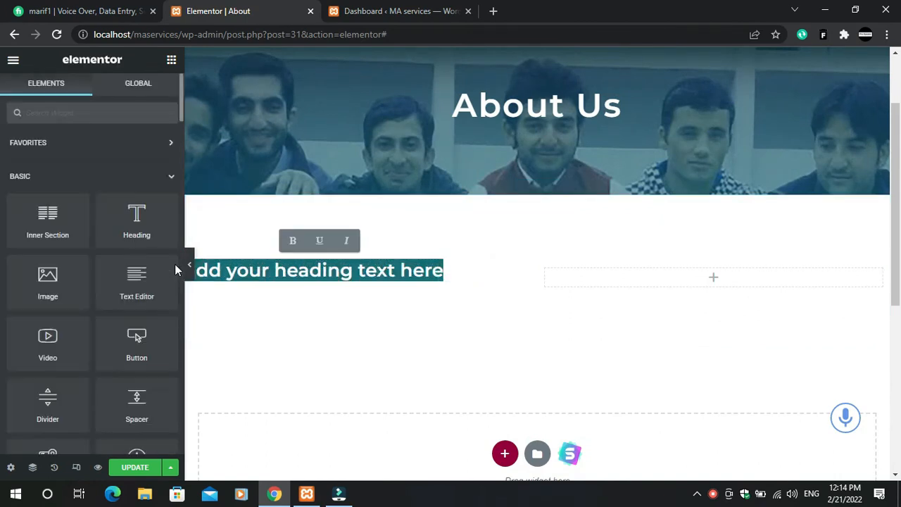
{"action": "type", "text": "Abou"}
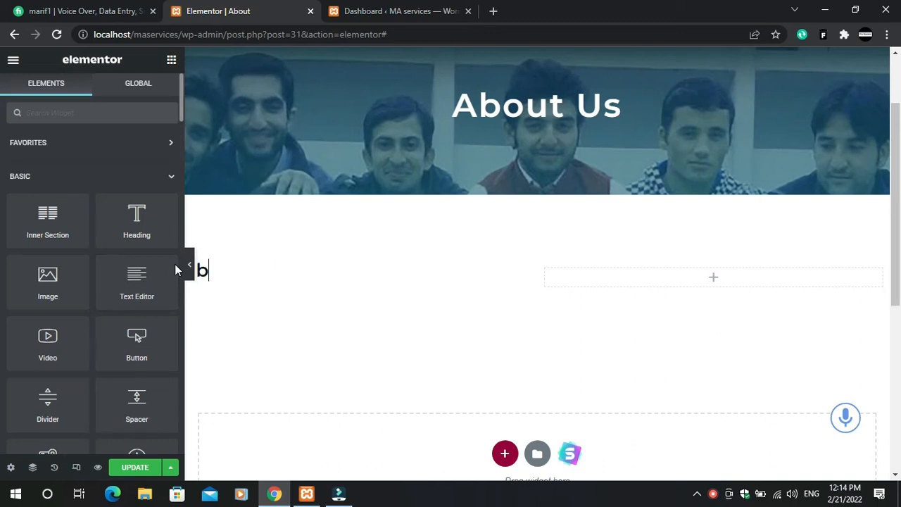
{"action": "type", "text": "t us"}
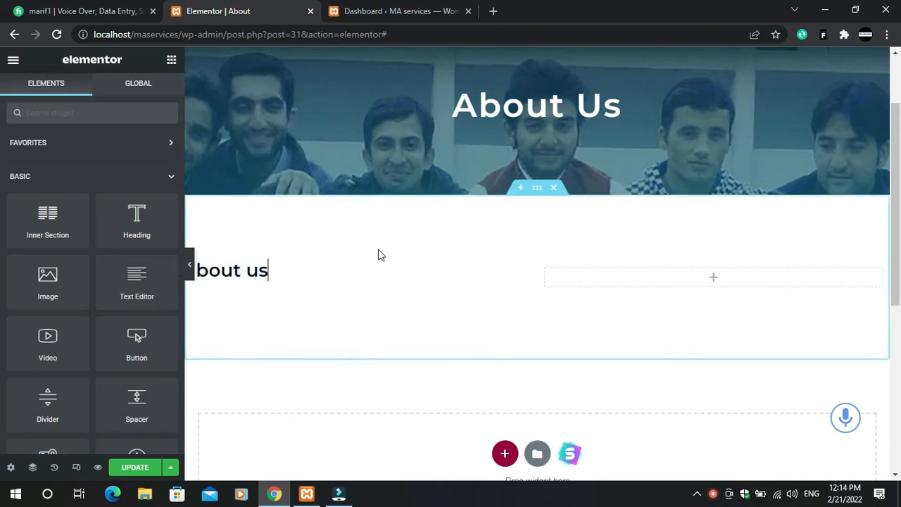
Step: Add a single-column section below the "About us" heading's section and place a Text Editor widget in it
{"action": "scroll", "coordinate": [360, 370], "scroll_direction": "down", "scroll_amount": 1}
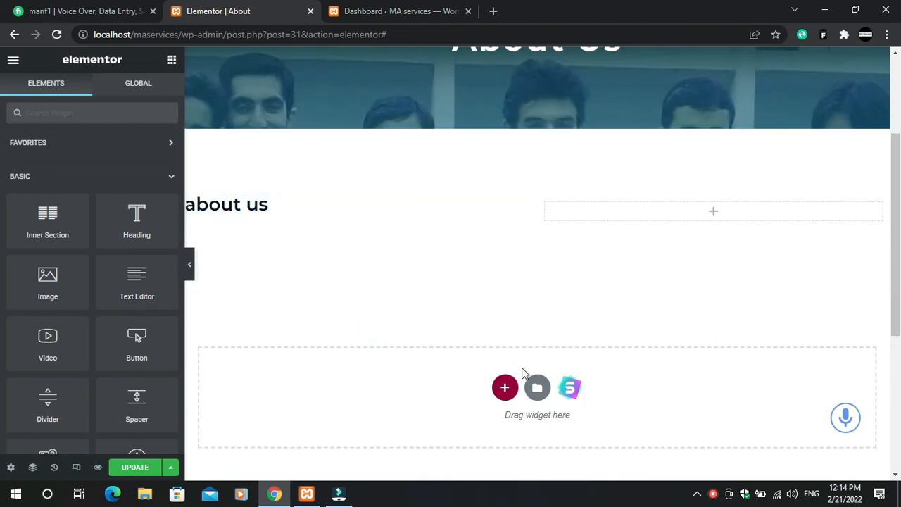
{"action": "left_click", "coordinate": [504, 389]}
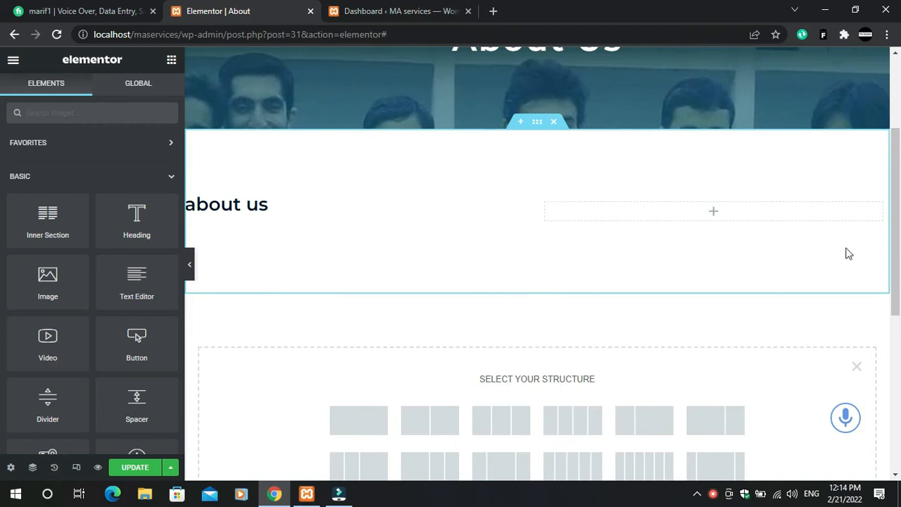
{"action": "left_click", "coordinate": [344, 418]}
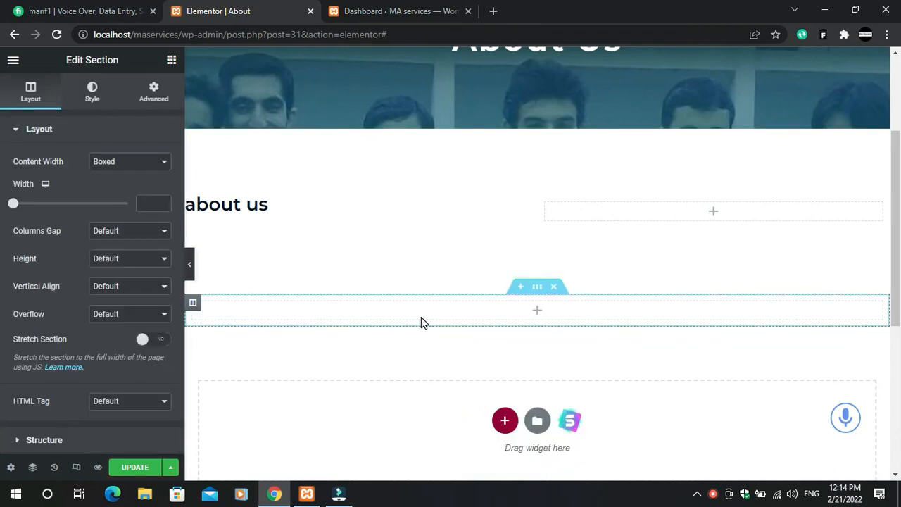
{"action": "left_click", "coordinate": [145, 97]}
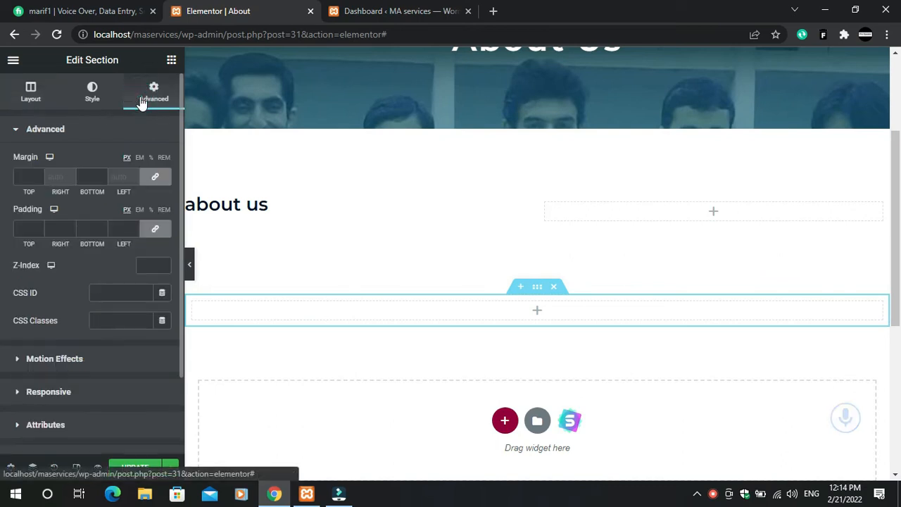
{"action": "left_click", "coordinate": [169, 61]}
{"action": "left_click_drag", "start_coordinate": [136, 285], "coordinate": [340, 314]}
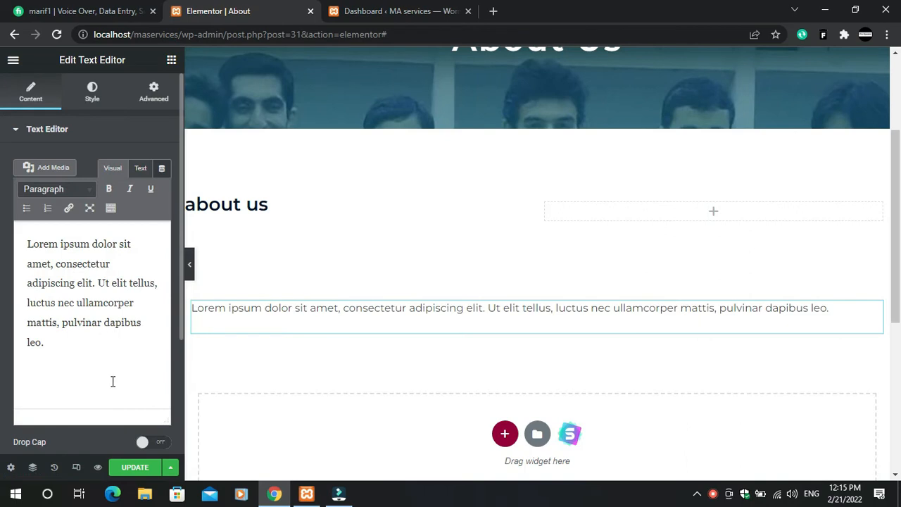
Step: Replace the Text Editor's lorem ipsum with the personal profile introduction covering multitasking, the studio setup and TV and radio work, ending "Have a great day!"
{"action": "triple_click", "coordinate": [90, 368]}
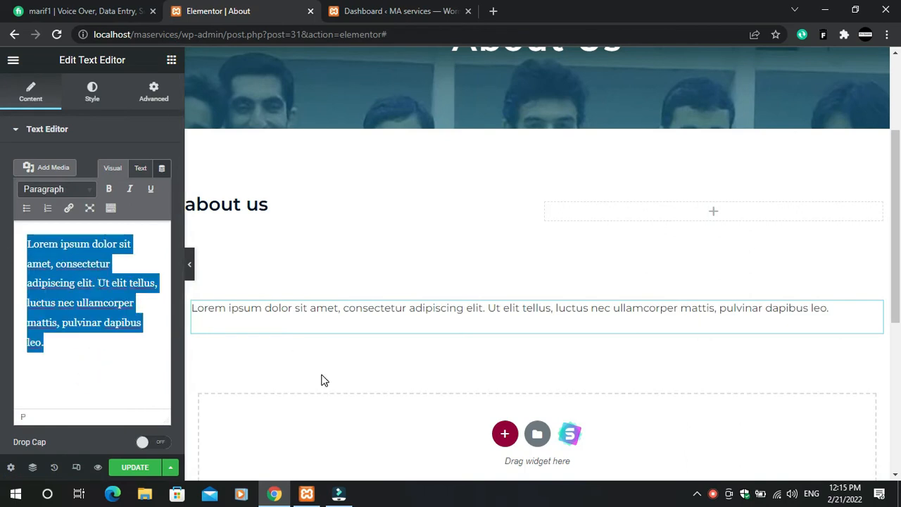
{"action": "type", "text": "Hi I'm Muhammad Arif from Peshawar Pakistan. I have the ability to do multitask & I have comprehensive knowledge in the field. I have my own studio setup and I believe in quality work. Worked with International and National Tv and Radio For Different Advertisements and Brands. Thank you very much for visiting my profile :) Have a great day!"}
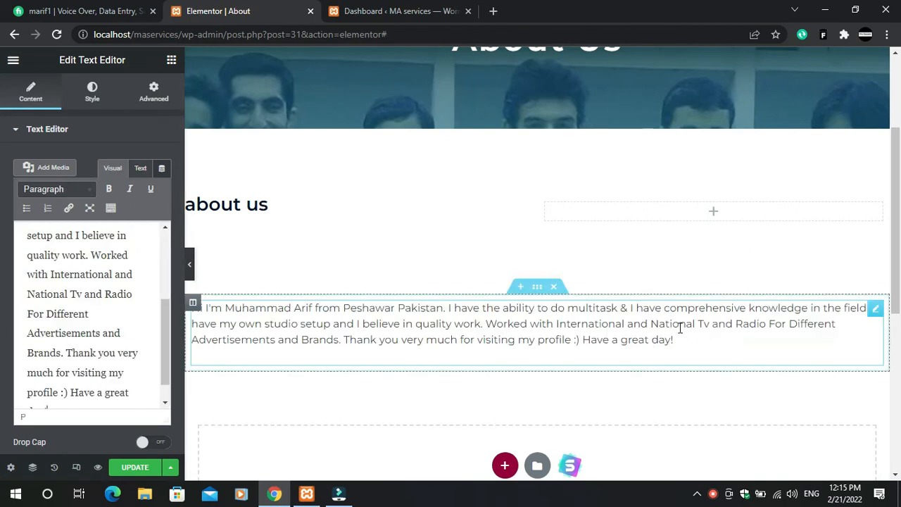
{"action": "left_click", "coordinate": [418, 244]}
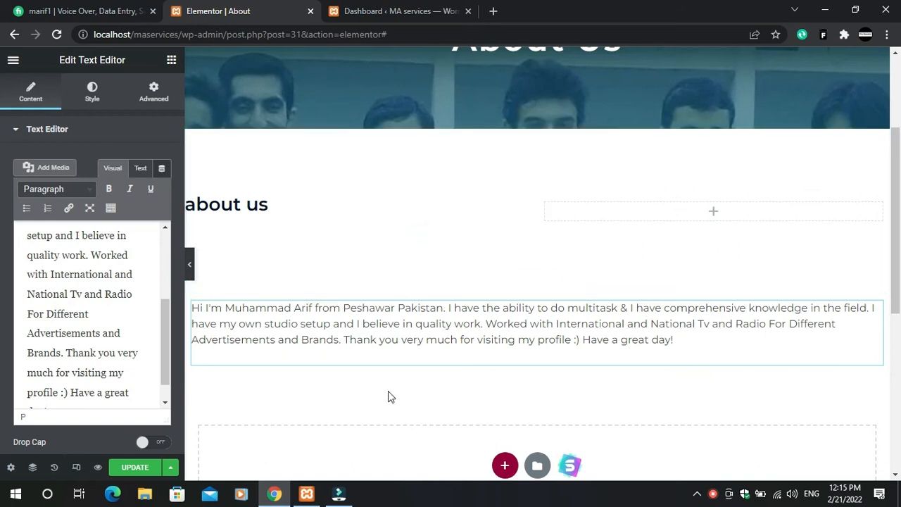
Step: Save the About page with its new heading and profile introduction by updating it
{"action": "scroll", "coordinate": [352, 392], "scroll_direction": "down", "scroll_amount": 5}
{"action": "scroll", "coordinate": [366, 380], "scroll_direction": "up", "scroll_amount": 4}
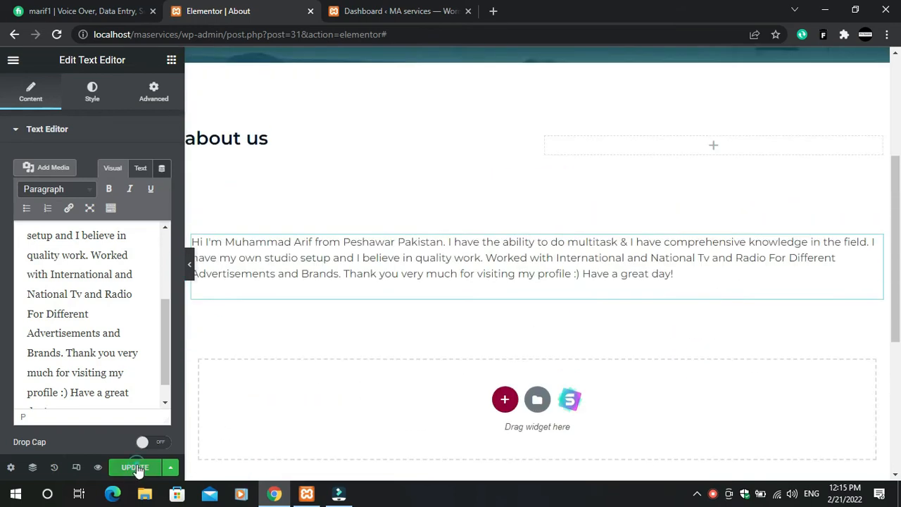
{"action": "left_click", "coordinate": [135, 467]}
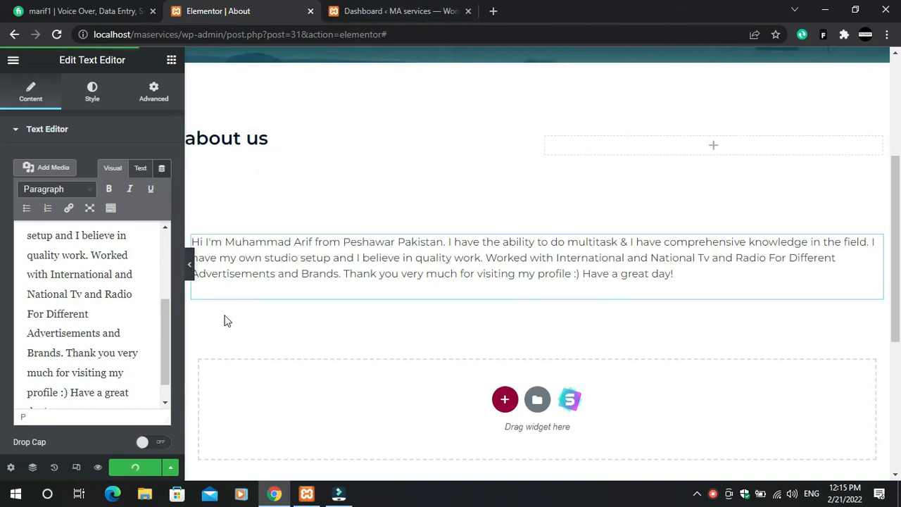
{"action": "left_click", "coordinate": [352, 14]}
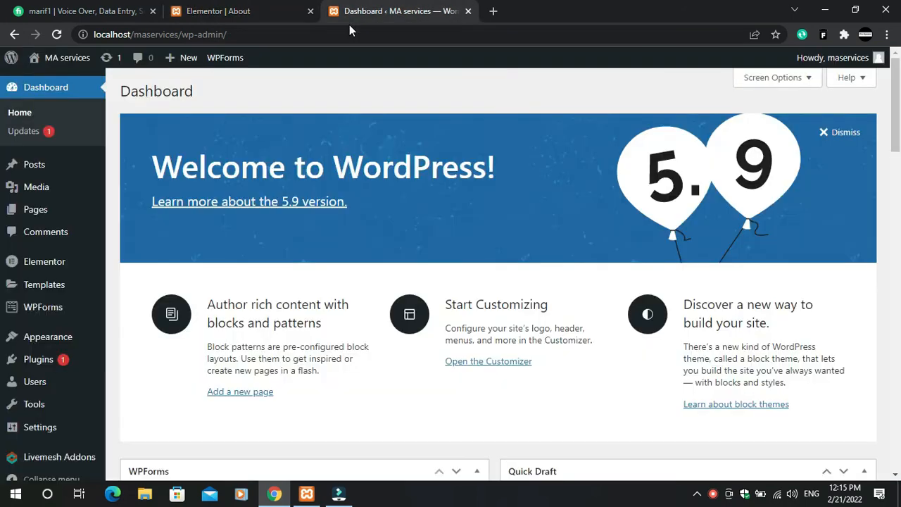
{"action": "mouse_move", "coordinate": [204, 66]}
{"action": "left_click", "coordinate": [12, 58]}
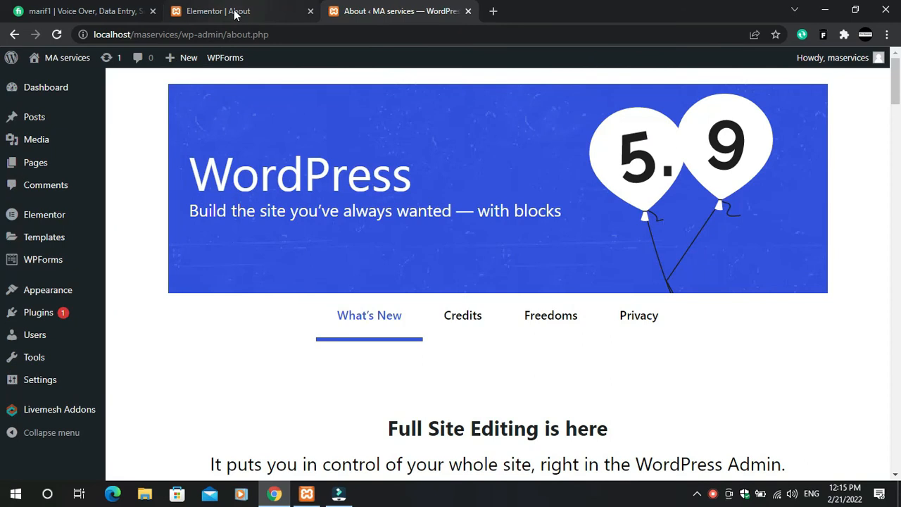
{"action": "left_click", "coordinate": [235, 11]}
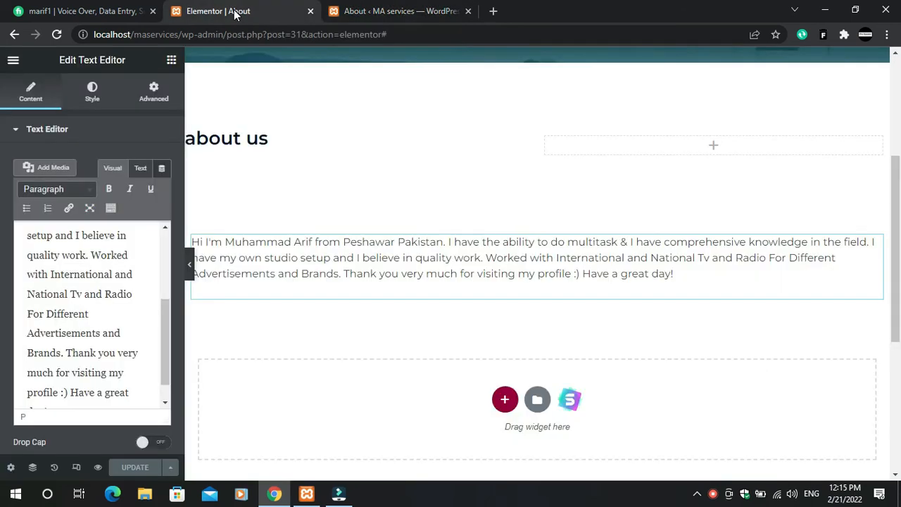
Step: Open the live site at localhost/maservices in a new browser tab
{"action": "left_click", "coordinate": [493, 10]}
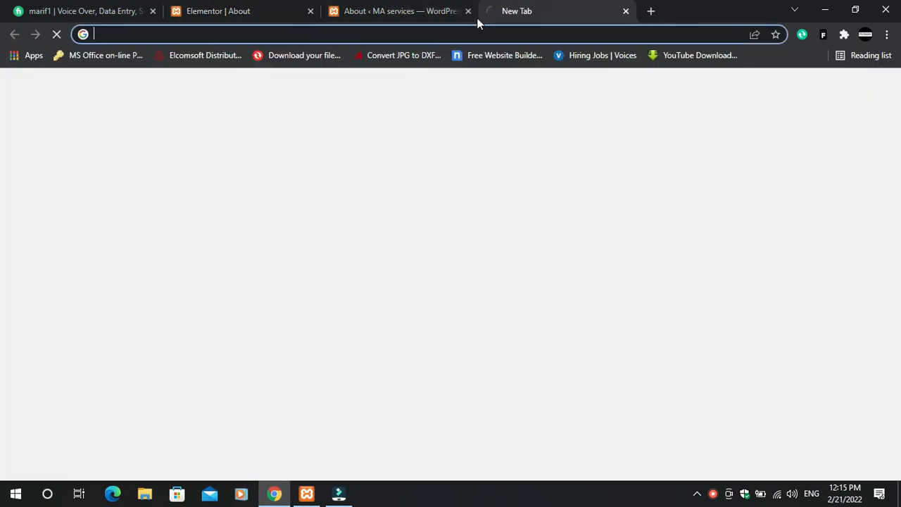
{"action": "type", "text": "local"}
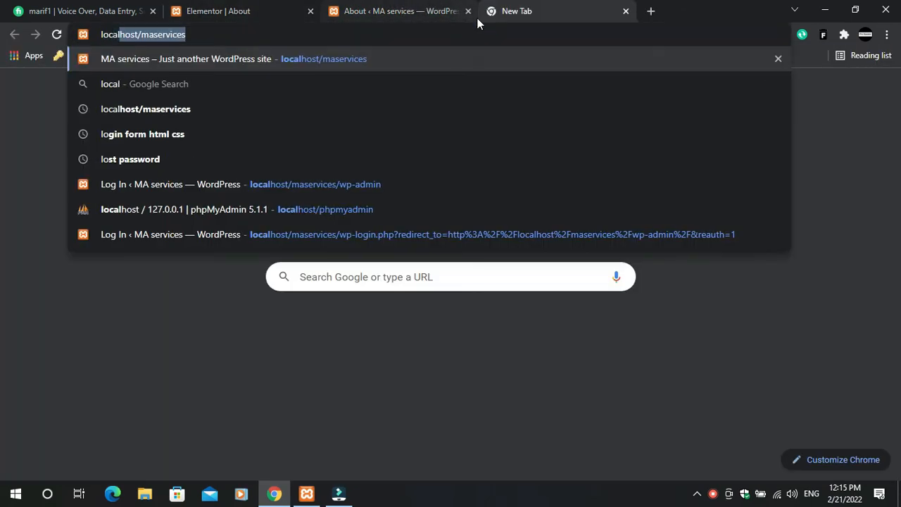
{"action": "key", "text": "Return"}
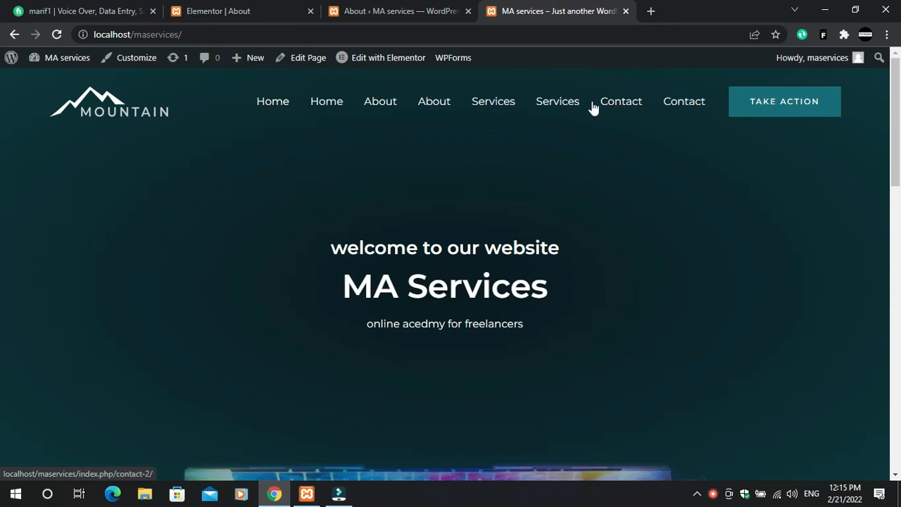
Step: Open the first About page in the site's navigation and examine its header image, "about us" heading, introduction text and footer
{"action": "left_click", "coordinate": [380, 102]}
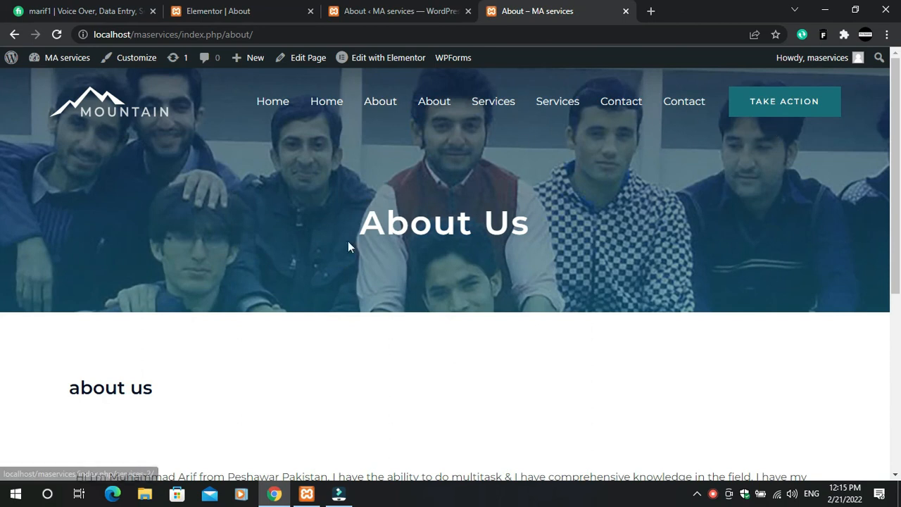
{"action": "scroll", "coordinate": [478, 221], "scroll_direction": "down", "scroll_amount": 3}
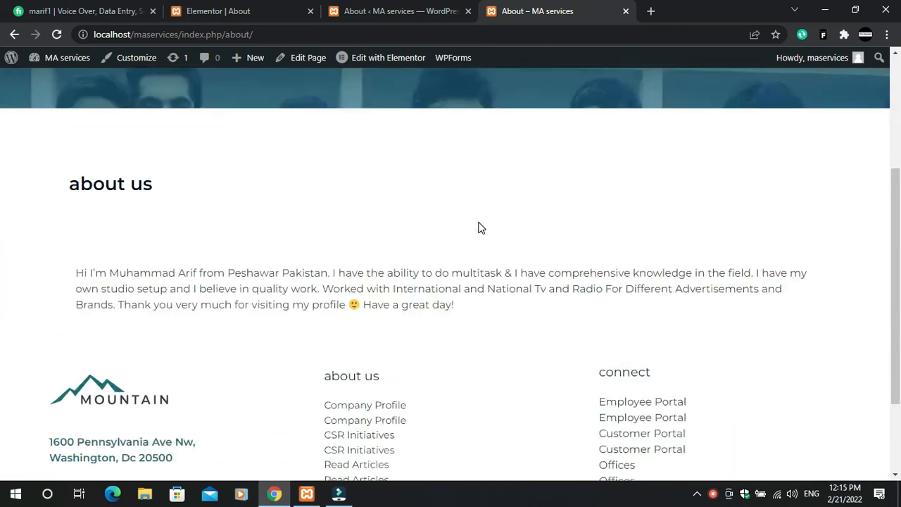
{"action": "scroll", "coordinate": [478, 222], "scroll_direction": "up", "scroll_amount": 3}
{"action": "scroll", "coordinate": [137, 361], "scroll_direction": "down", "scroll_amount": 4}
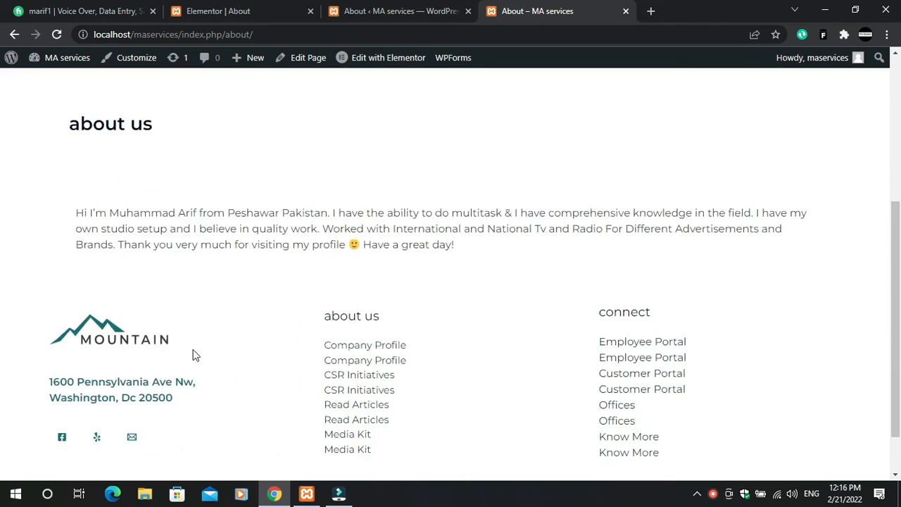
{"action": "scroll", "coordinate": [195, 356], "scroll_direction": "down", "scroll_amount": 1}
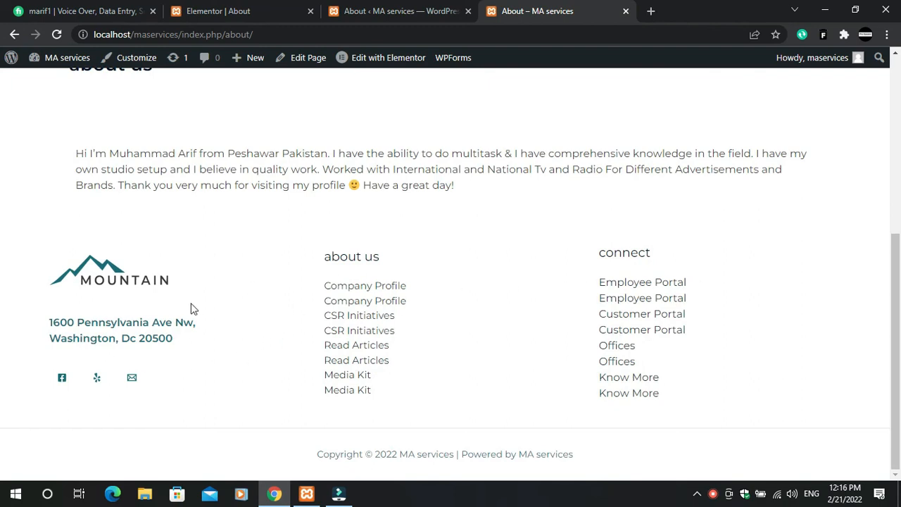
{"action": "scroll", "coordinate": [641, 307], "scroll_direction": "up", "scroll_amount": 5}
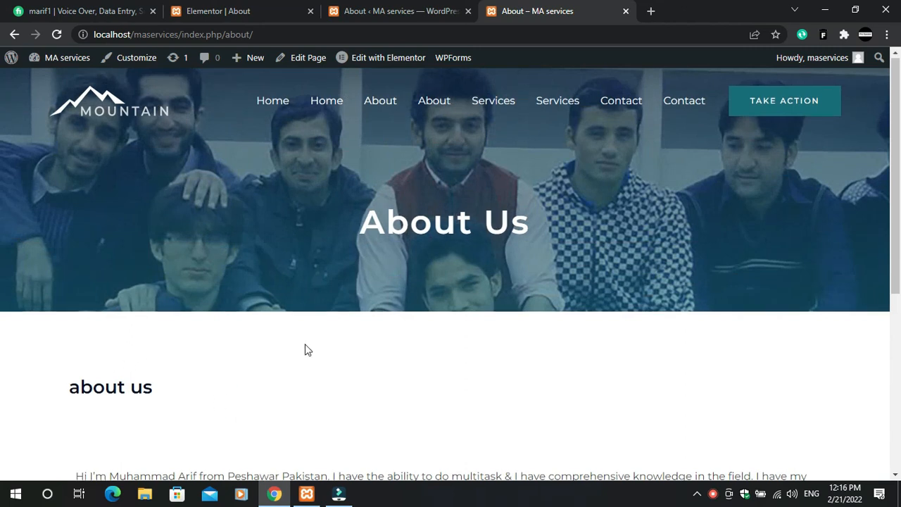
{"action": "scroll", "coordinate": [441, 278], "scroll_direction": "down", "scroll_amount": 2}
{"action": "scroll", "coordinate": [470, 287], "scroll_direction": "up", "scroll_amount": 2}
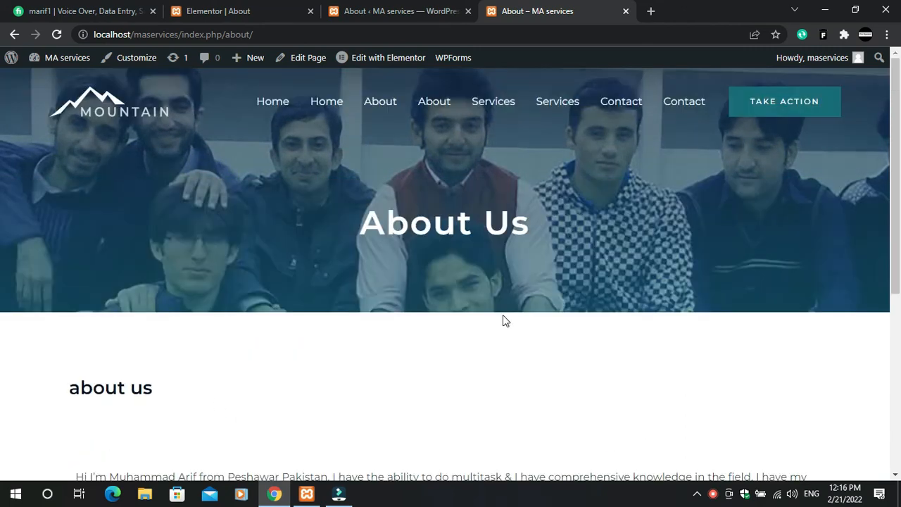
Step: Open the second About entry in the site's navigation and look through that page's content from header to mission, vision and values
{"action": "left_click", "coordinate": [425, 104]}
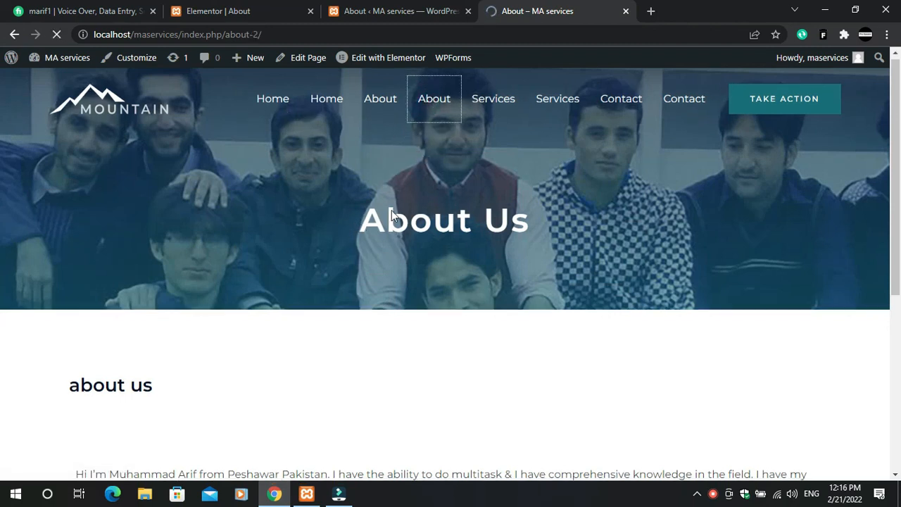
{"action": "scroll", "coordinate": [246, 360], "scroll_direction": "down", "scroll_amount": 1}
{"action": "scroll", "coordinate": [402, 316], "scroll_direction": "down", "scroll_amount": 10}
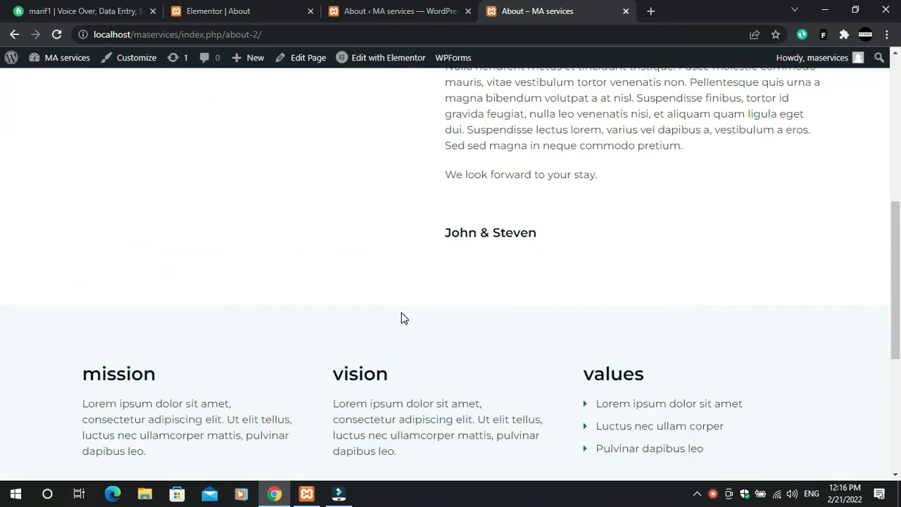
{"action": "scroll", "coordinate": [407, 310], "scroll_direction": "up", "scroll_amount": 10}
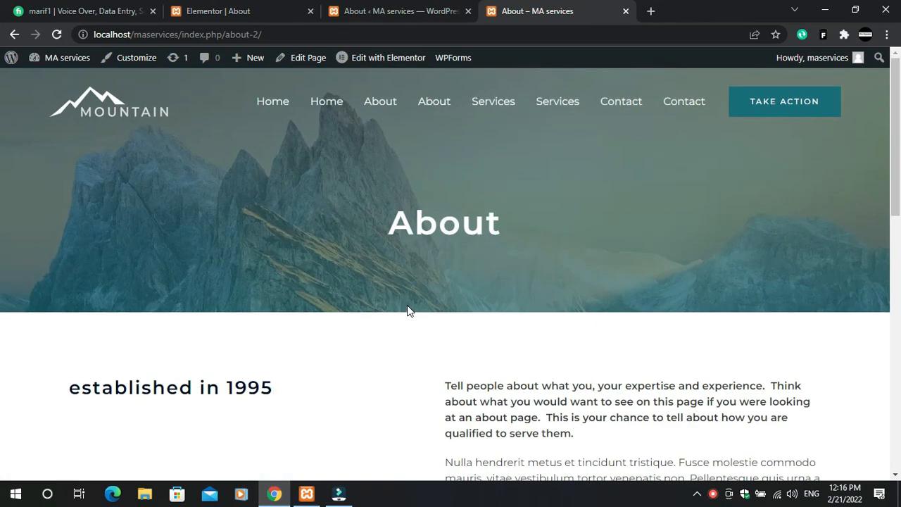